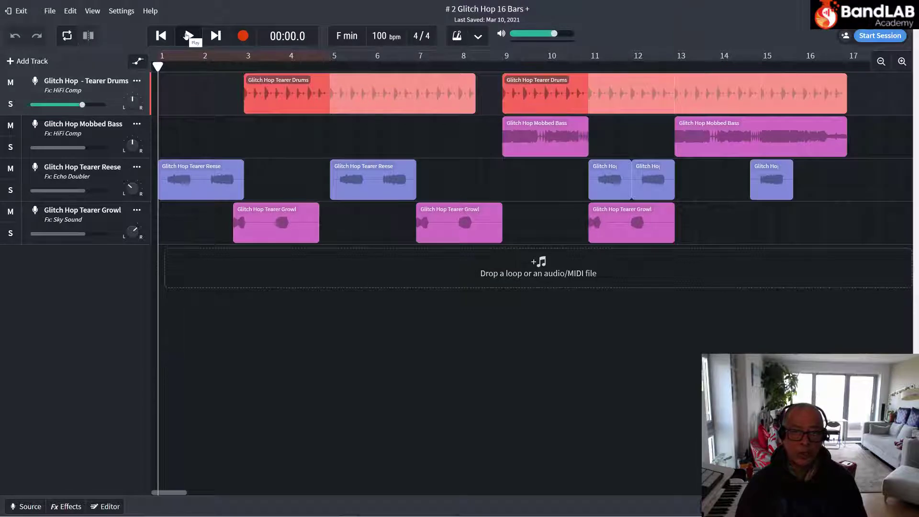
Play back the arrangement, then preview Glitch Hop All Loops - Prophet in the Glitch Hop sample pack
{"action": "left_click", "coordinate": [188, 35]}
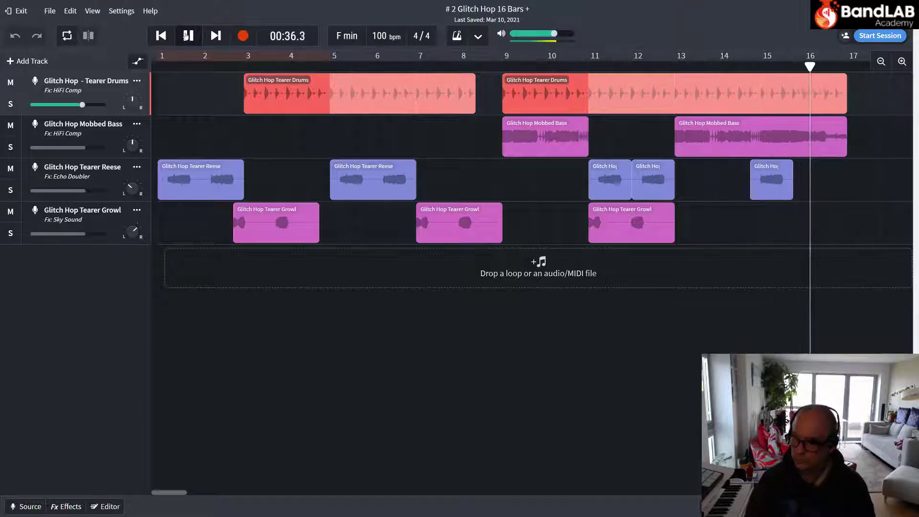
{"action": "left_click", "coordinate": [188, 36]}
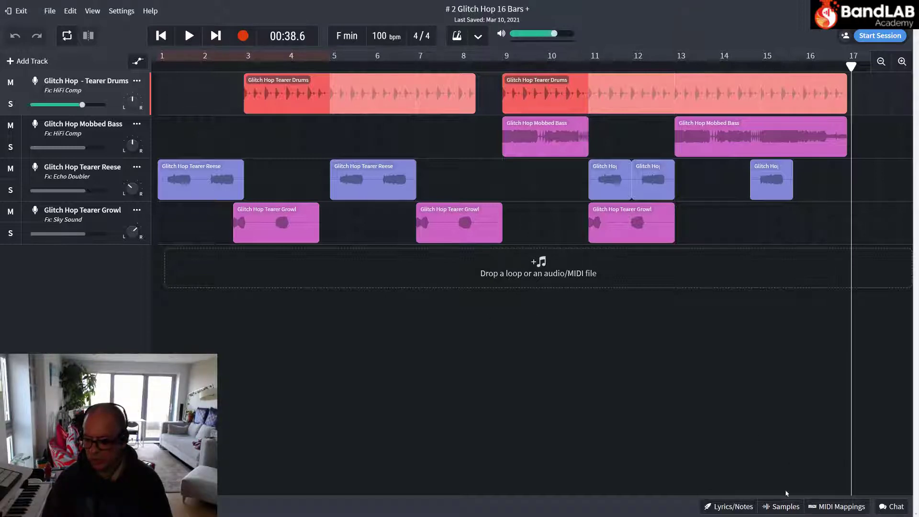
{"action": "left_click", "coordinate": [784, 506]}
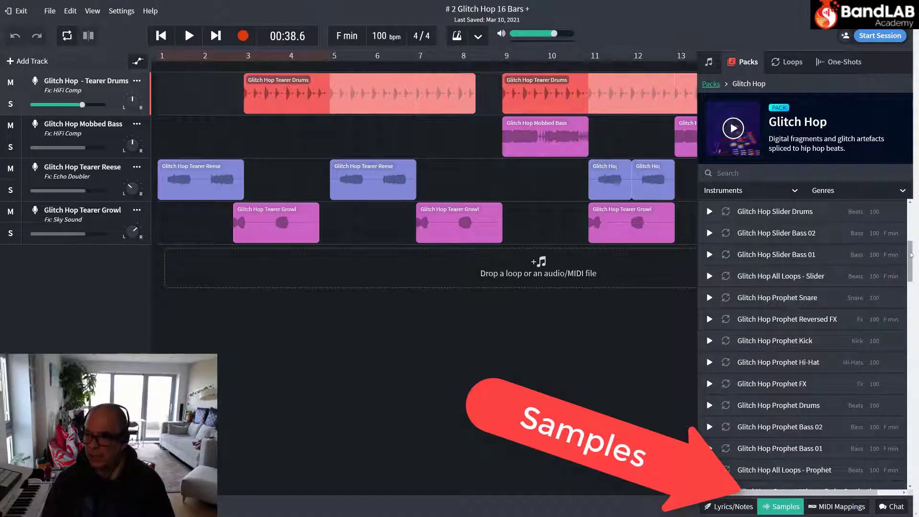
{"action": "left_click_drag", "start_coordinate": [911, 255], "coordinate": [911, 215]}
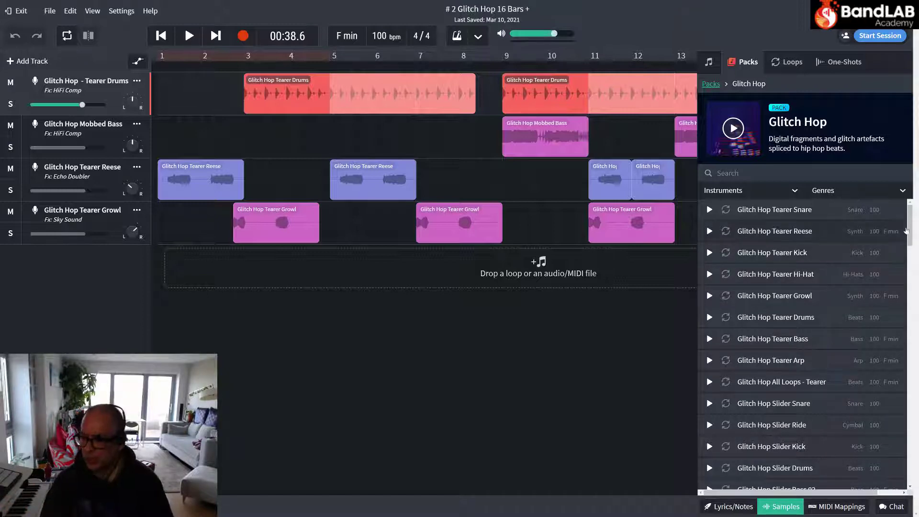
{"action": "left_click_drag", "start_coordinate": [911, 226], "coordinate": [916, 264]}
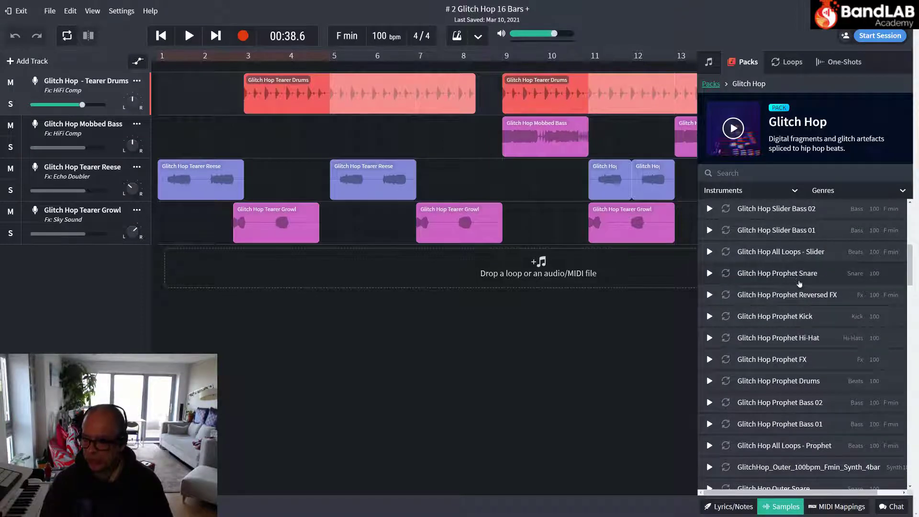
{"action": "left_click", "coordinate": [787, 446]}
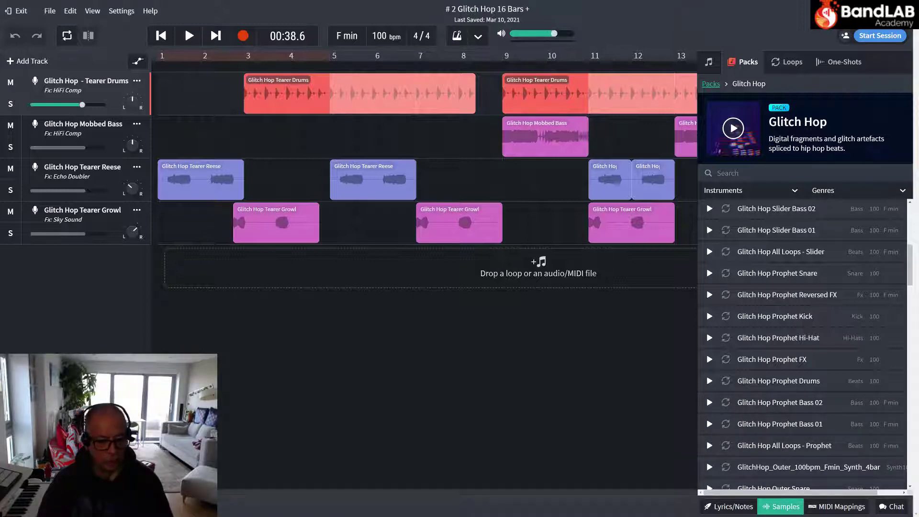
Set the playhead at bar 17 and drop Glitch Hop Prophet Drums onto track 1 starting there
{"action": "scroll", "coordinate": [223, 488], "scroll_direction": "right", "scroll_amount": 10}
{"action": "scroll", "coordinate": [301, 108], "scroll_direction": "right", "scroll_amount": 3}
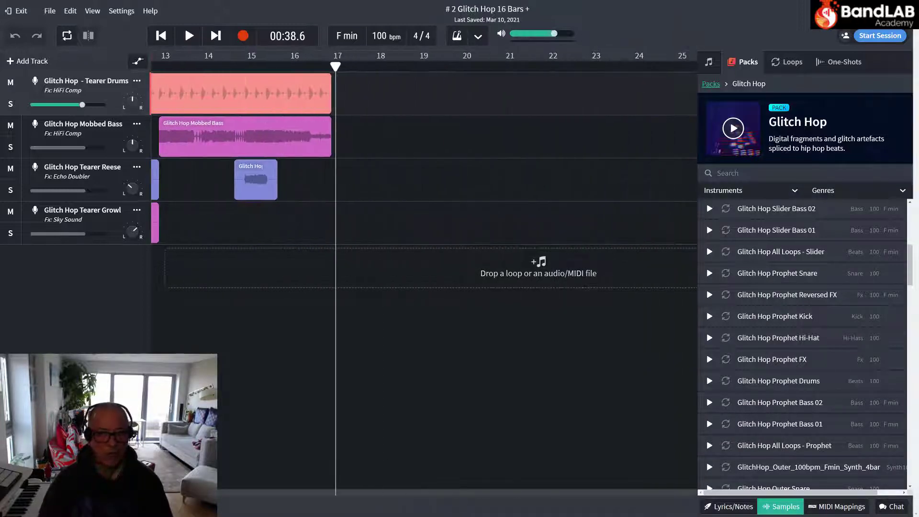
{"action": "left_click_drag", "start_coordinate": [336, 66], "coordinate": [332, 66]}
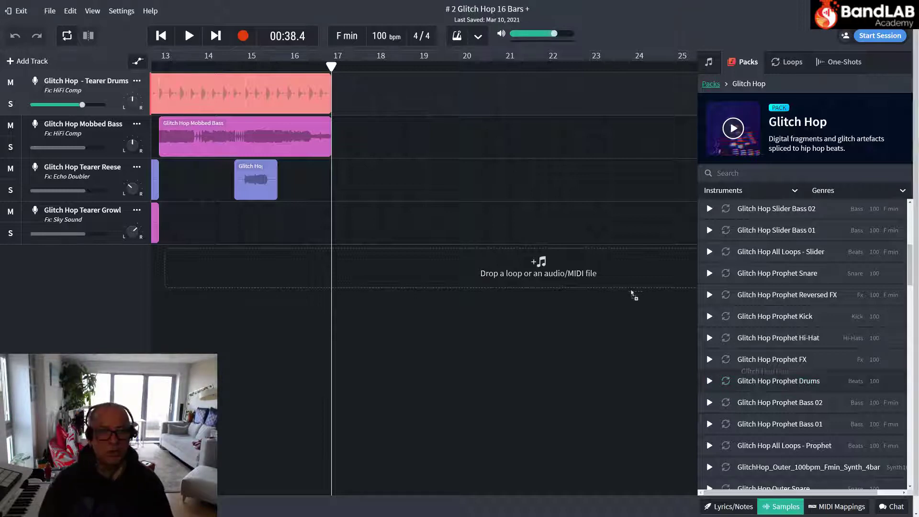
{"action": "left_click_drag", "start_coordinate": [625, 289], "coordinate": [414, 95]}
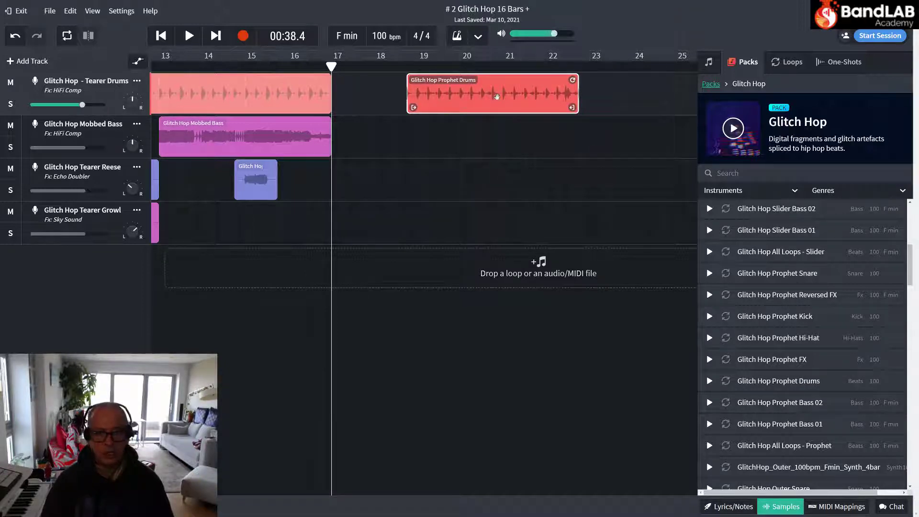
{"action": "left_click_drag", "start_coordinate": [497, 97], "coordinate": [349, 88]}
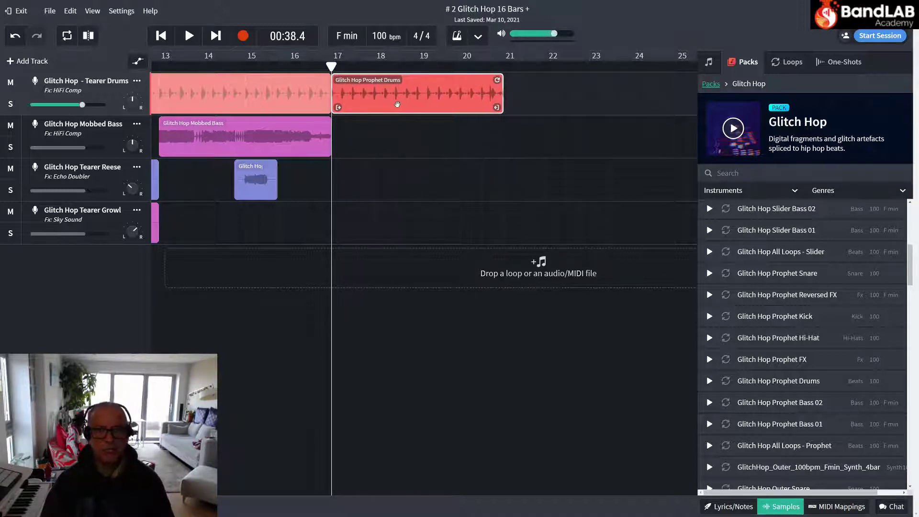
Confirm Bar grid snapping, align the Prophet Drums clip to bar 17, and loop it to bar 25
{"action": "left_click", "coordinate": [94, 12]}
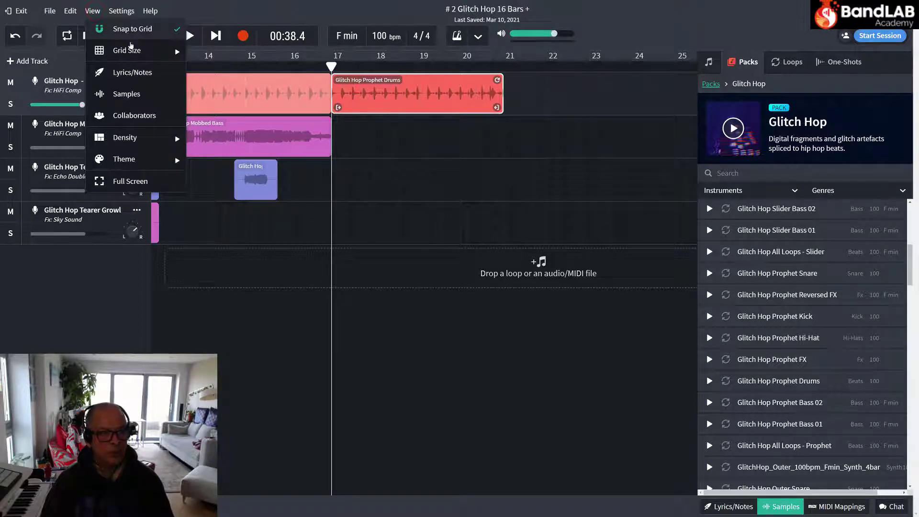
{"action": "mouse_move", "coordinate": [131, 52]}
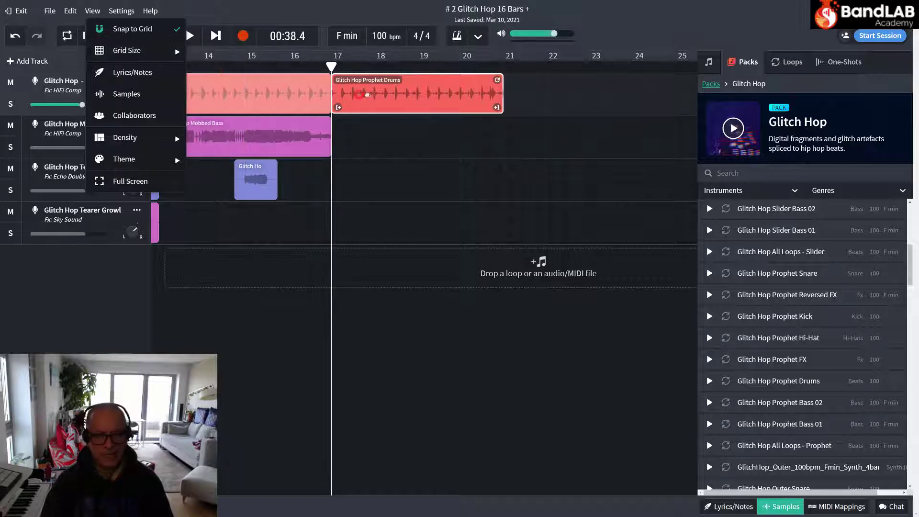
{"action": "left_click_drag", "start_coordinate": [366, 92], "coordinate": [433, 93]}
{"action": "left_click", "coordinate": [377, 67]}
{"action": "left_click_drag", "start_coordinate": [502, 97], "coordinate": [458, 97]}
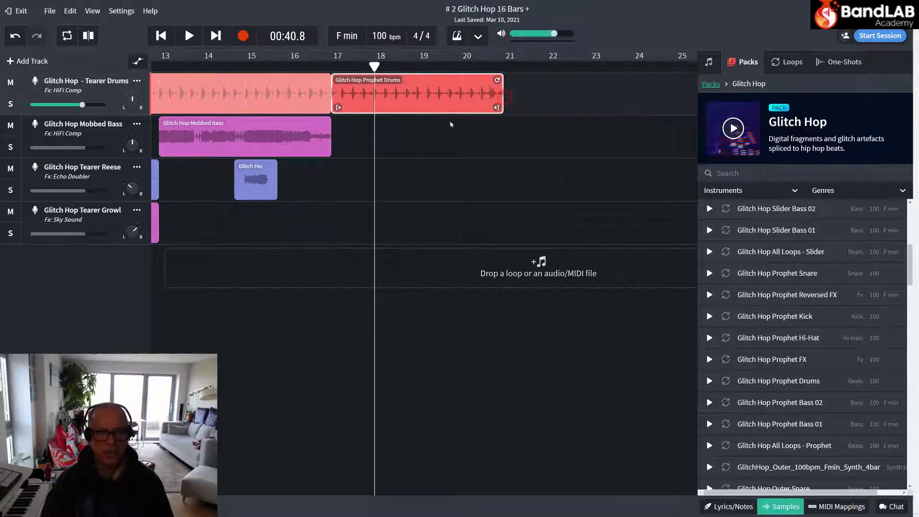
{"action": "left_click", "coordinate": [334, 70]}
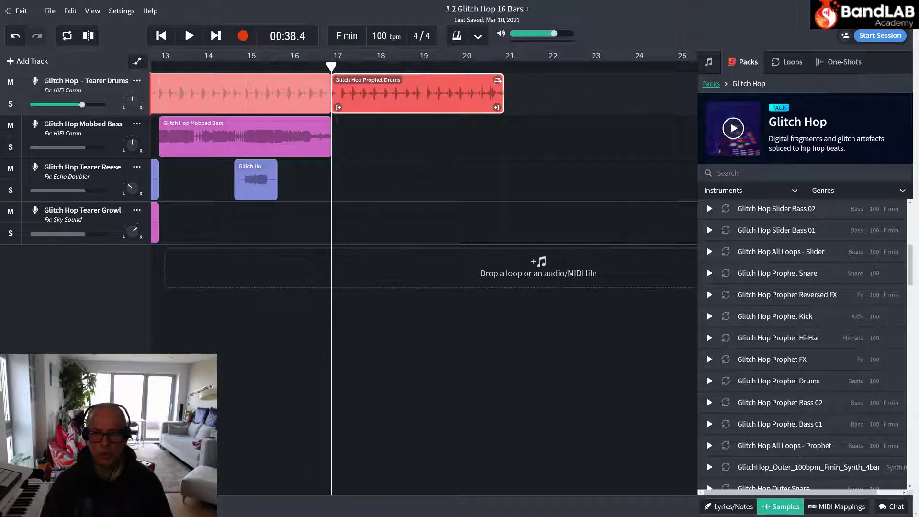
{"action": "left_click_drag", "start_coordinate": [498, 80], "coordinate": [672, 85]}
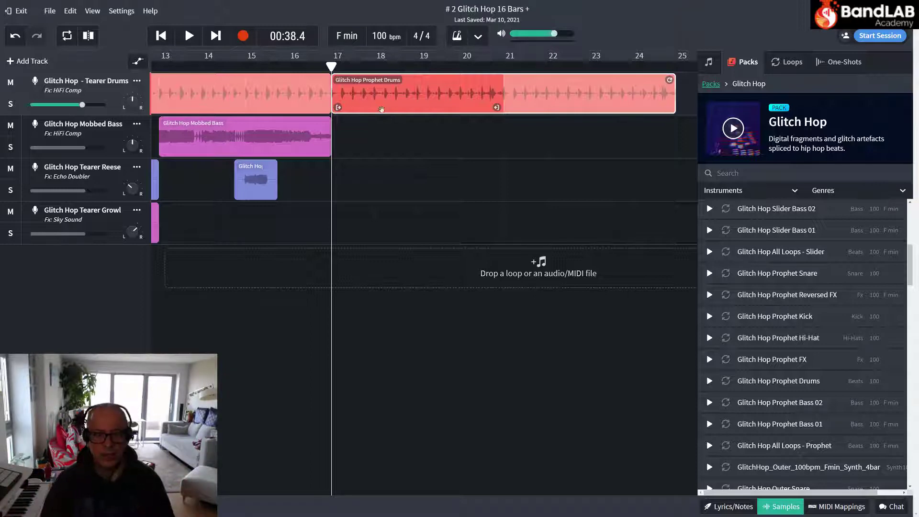
{"action": "key", "text": "space"}
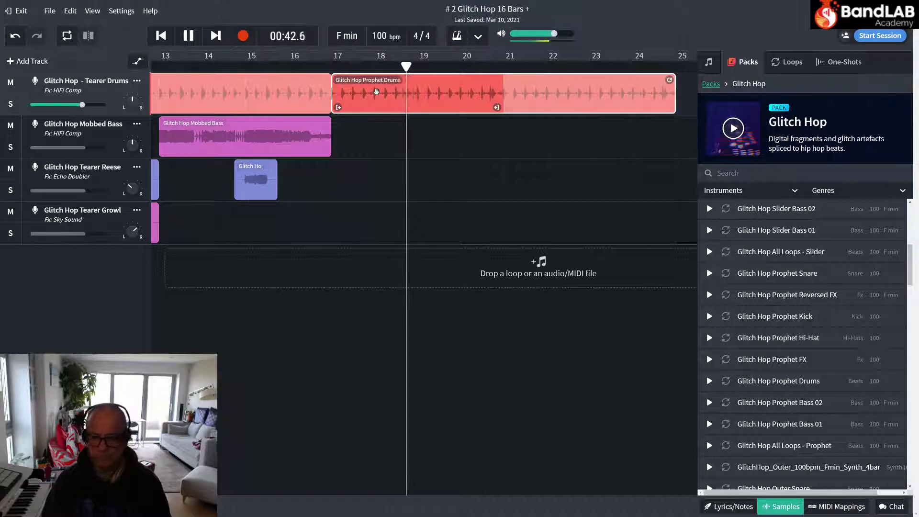
{"action": "key", "text": "space"}
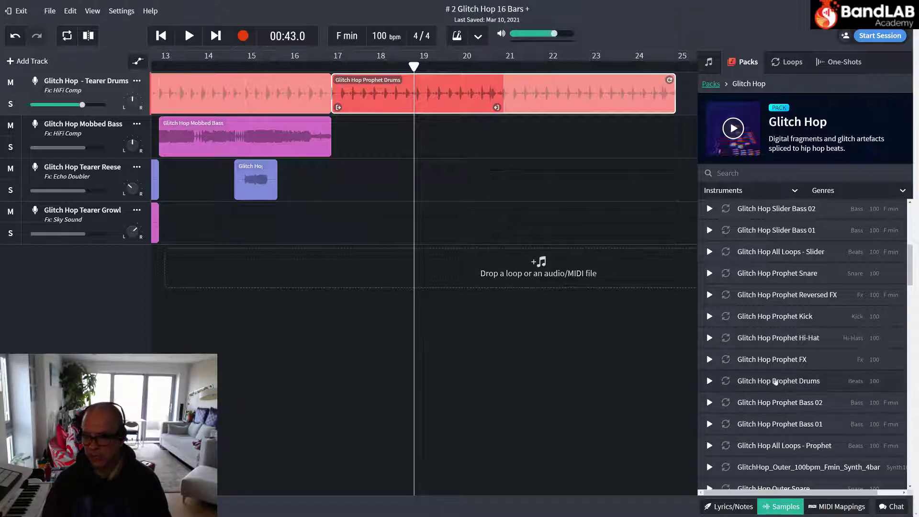
{"action": "left_click", "coordinate": [761, 402]}
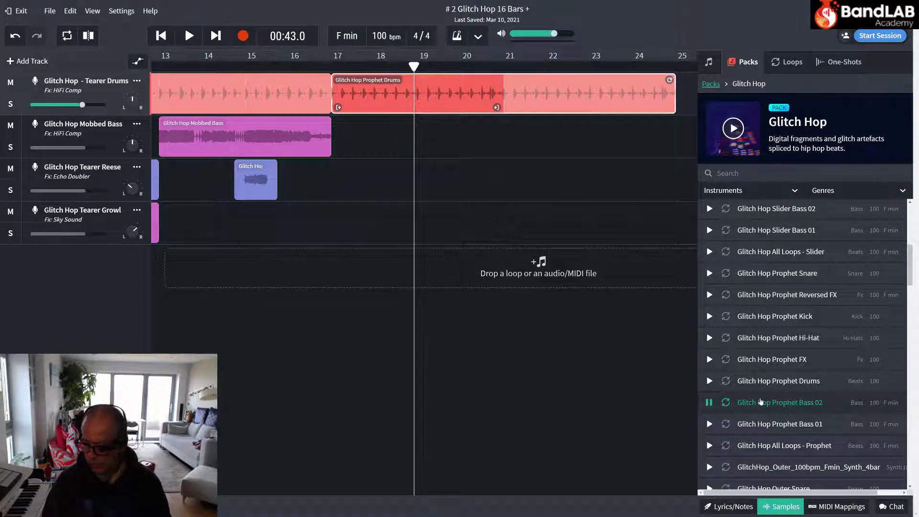
{"action": "left_click", "coordinate": [761, 401]}
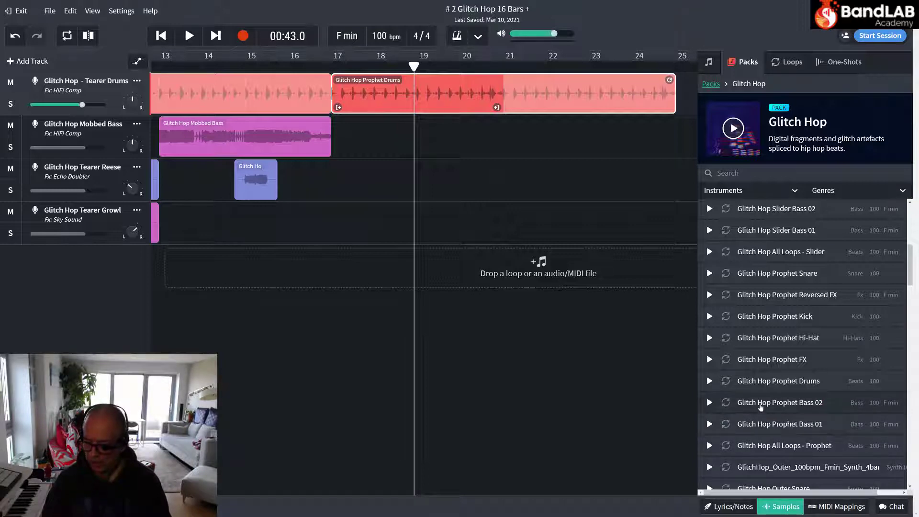
{"action": "left_click", "coordinate": [758, 427]}
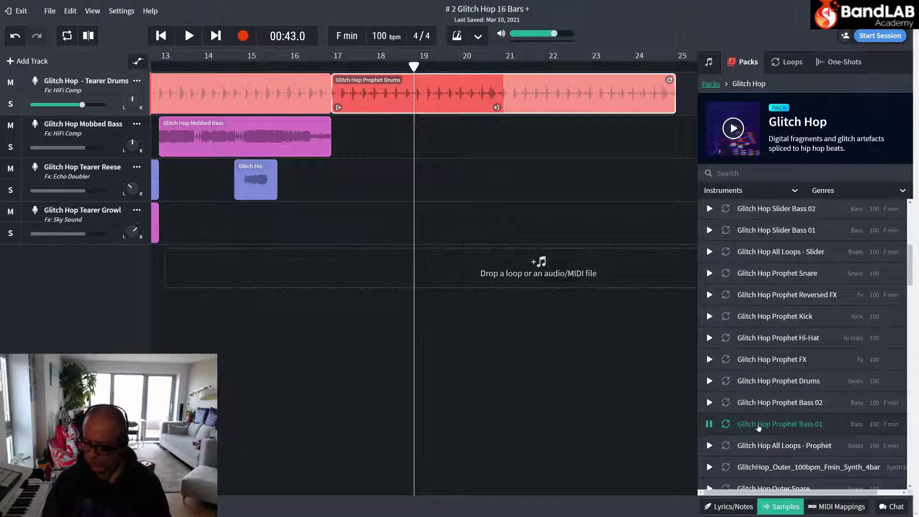
{"action": "left_click", "coordinate": [758, 426]}
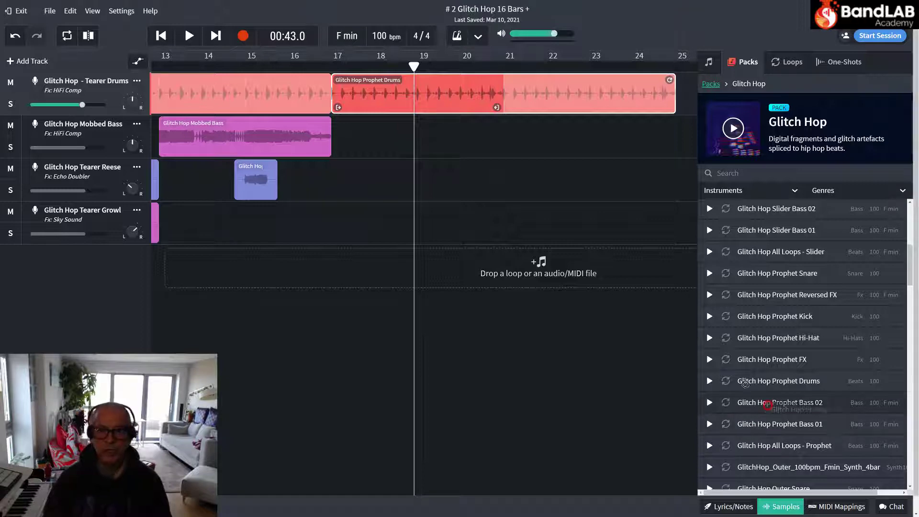
Place Glitch Hop Prophet Bass 02 on the Mobbed Bass track at bar 17 and loop it to bar 25
{"action": "left_click_drag", "start_coordinate": [767, 405], "coordinate": [411, 143]}
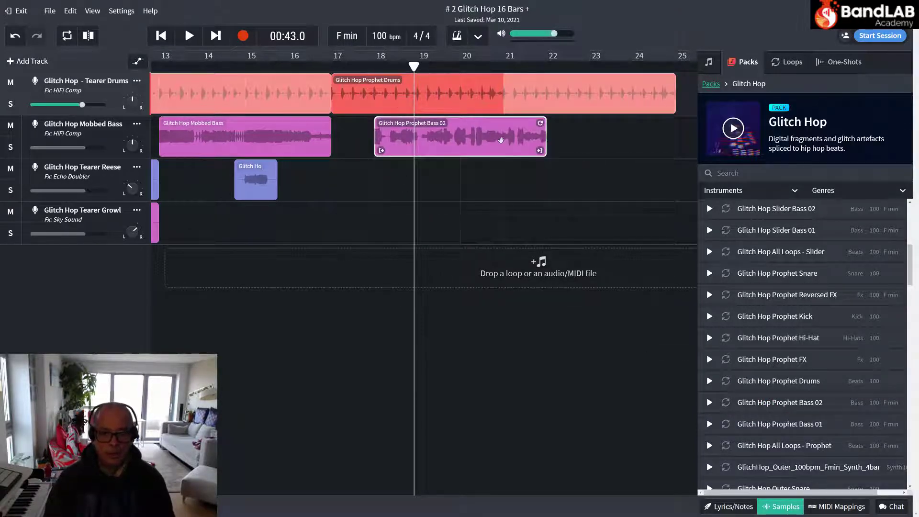
{"action": "left_click_drag", "start_coordinate": [514, 139], "coordinate": [489, 139]}
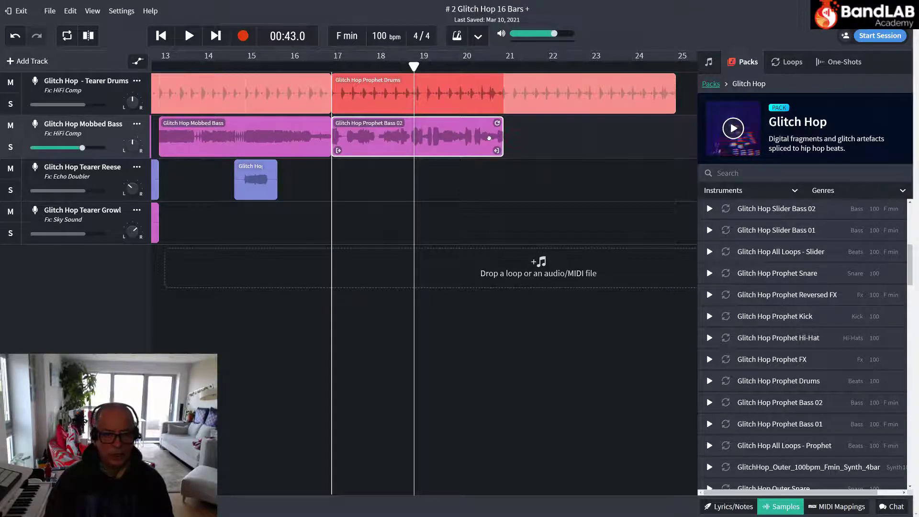
{"action": "left_click", "coordinate": [332, 66]}
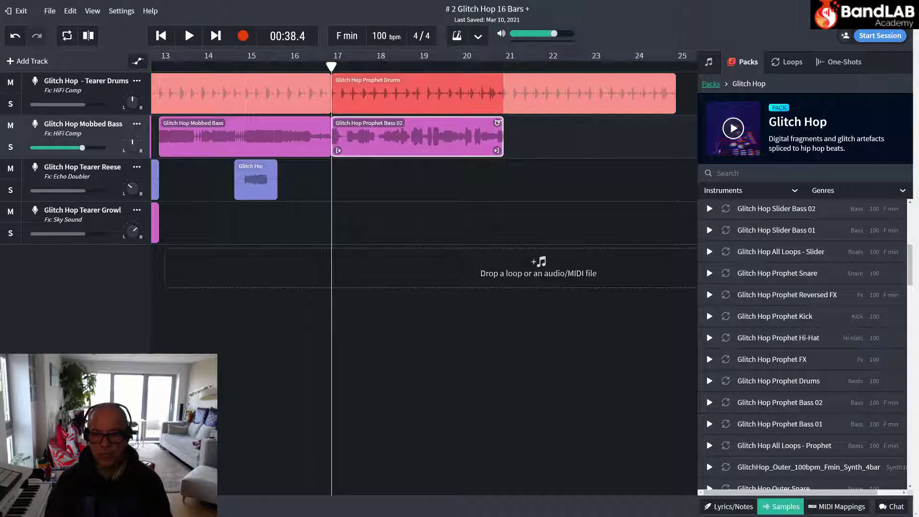
{"action": "left_click_drag", "start_coordinate": [498, 123], "coordinate": [661, 125]}
Play the drums and bass together from bar 17
{"action": "left_click", "coordinate": [676, 64]}
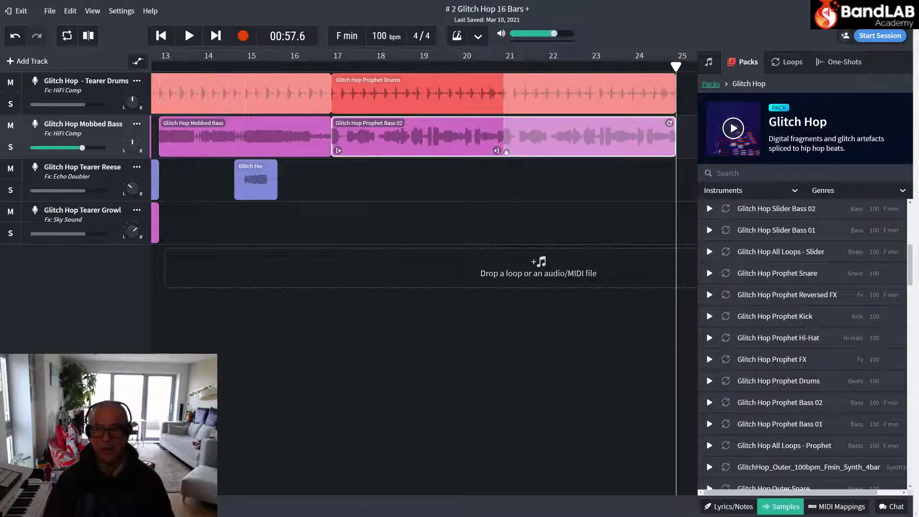
{"action": "left_click", "coordinate": [334, 67]}
{"action": "key", "text": "space"}
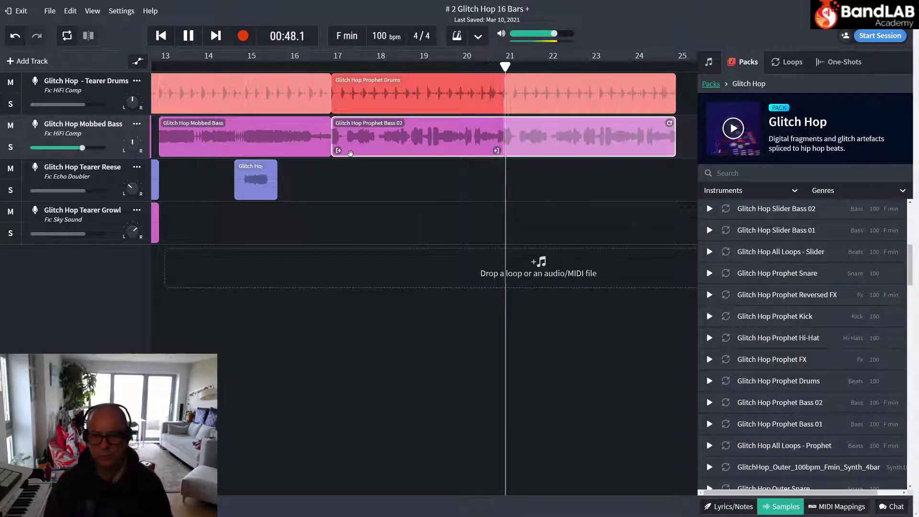
{"action": "key", "text": "space"}
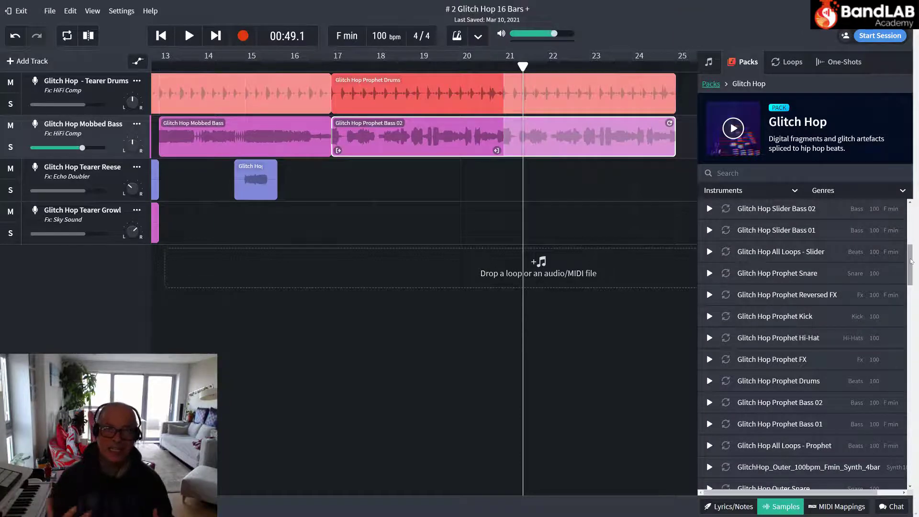
{"action": "scroll", "coordinate": [906, 368], "scroll_direction": "down", "scroll_amount": 2}
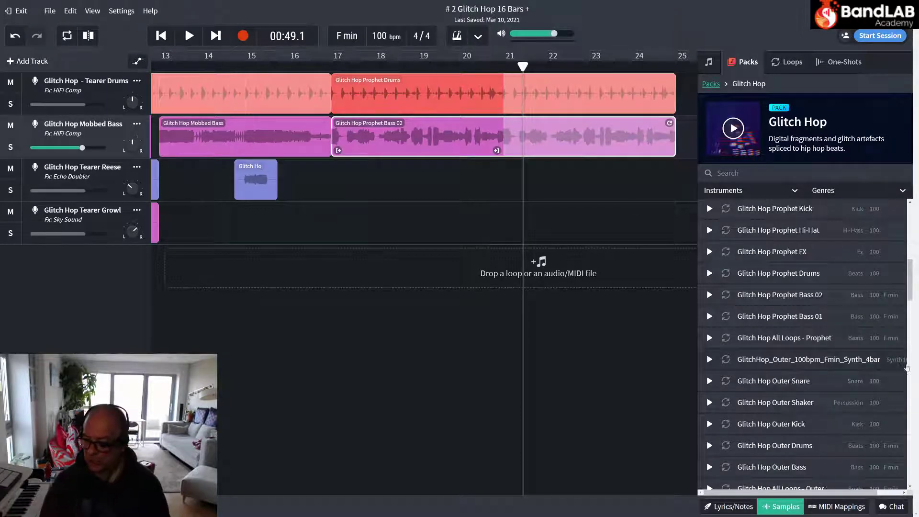
{"action": "left_click", "coordinate": [786, 360]}
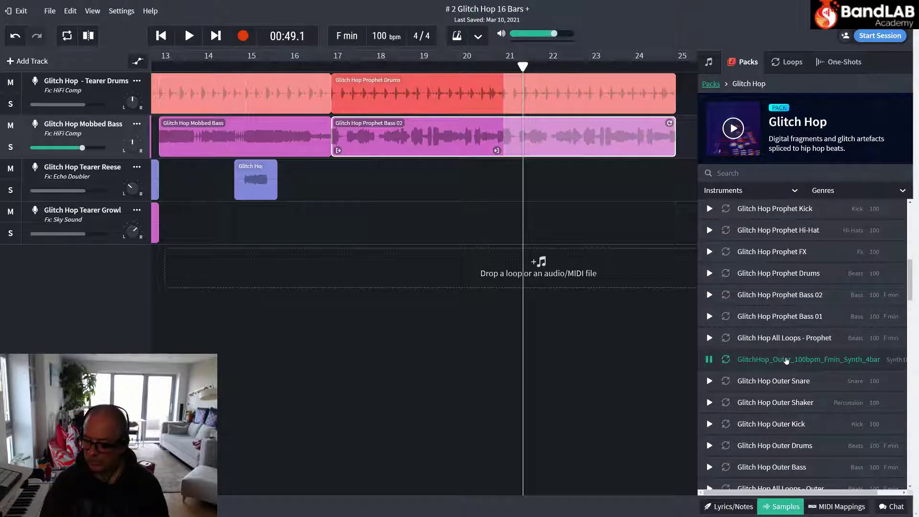
{"action": "left_click", "coordinate": [787, 360]}
{"action": "scroll", "coordinate": [787, 360], "scroll_direction": "down", "scroll_amount": 5}
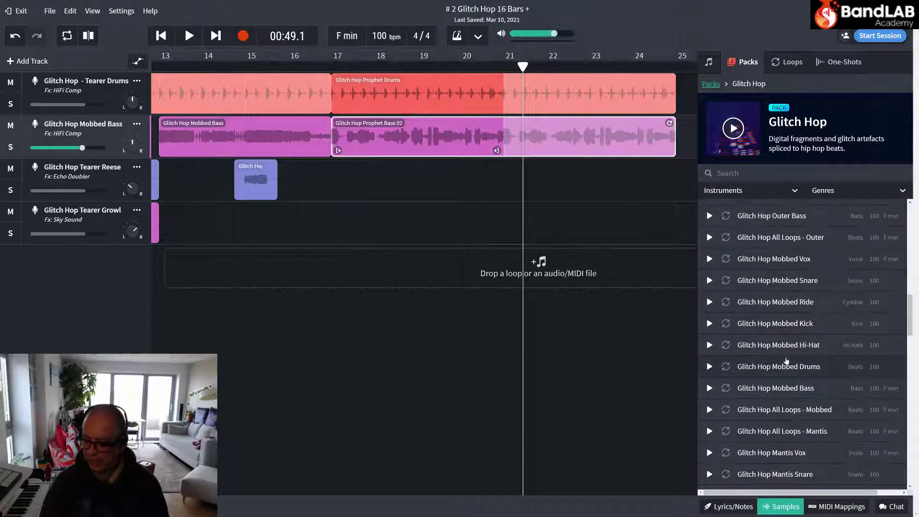
{"action": "scroll", "coordinate": [788, 372], "scroll_direction": "down", "scroll_amount": 4}
{"action": "left_click", "coordinate": [795, 355]}
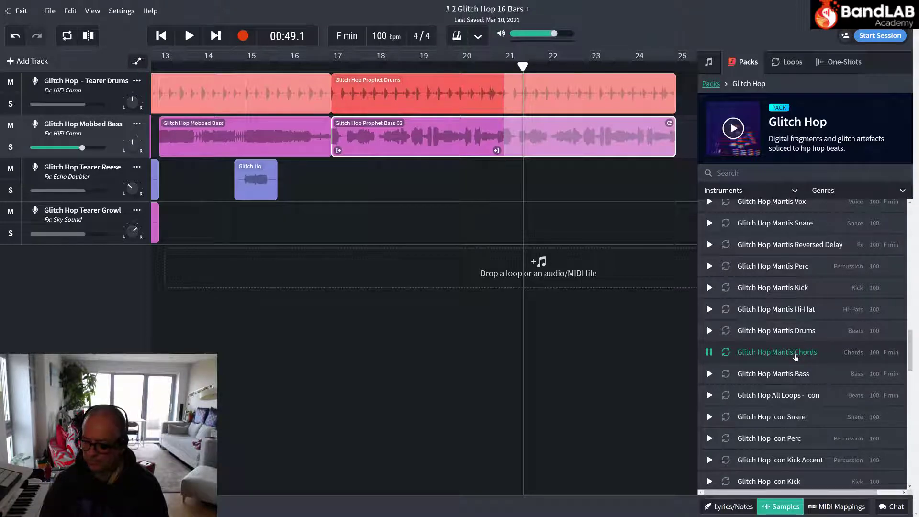
{"action": "scroll", "coordinate": [796, 356], "scroll_direction": "down", "scroll_amount": 5}
{"action": "scroll", "coordinate": [796, 357], "scroll_direction": "down", "scroll_amount": 3}
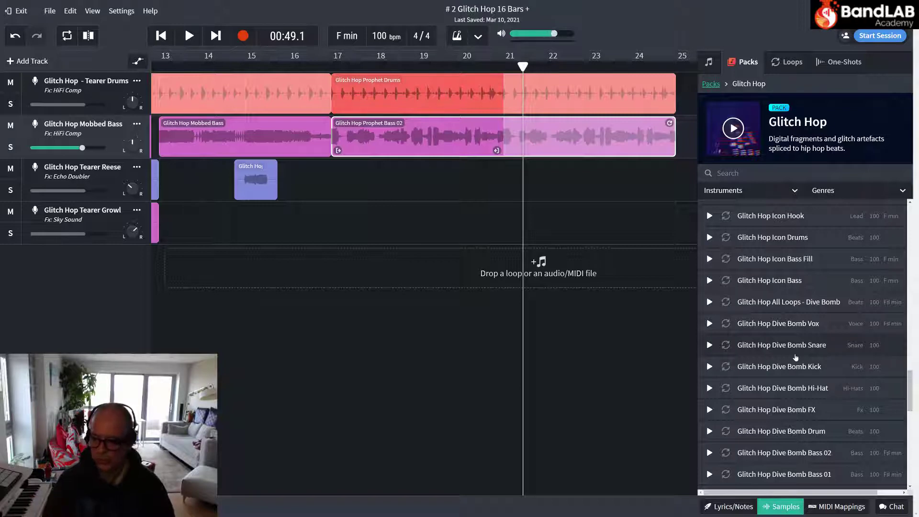
{"action": "scroll", "coordinate": [797, 344], "scroll_direction": "down", "scroll_amount": 5}
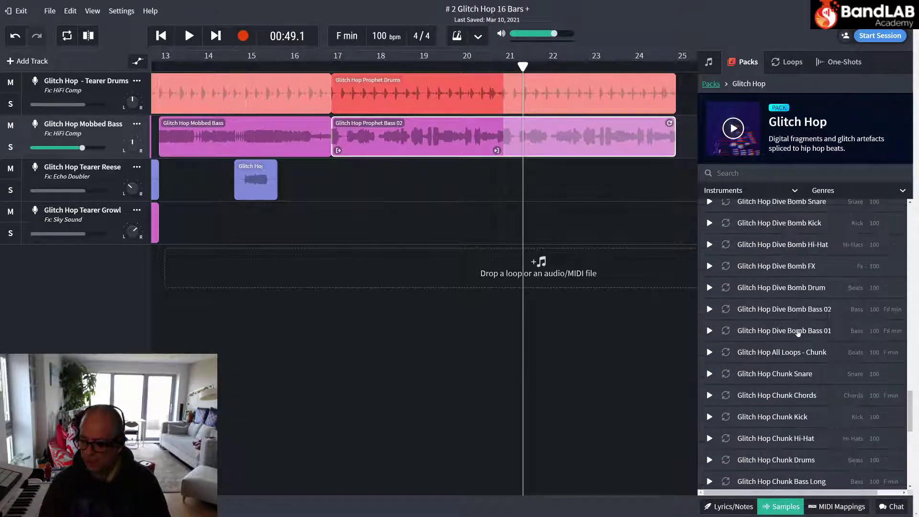
{"action": "scroll", "coordinate": [797, 333], "scroll_direction": "down", "scroll_amount": 3}
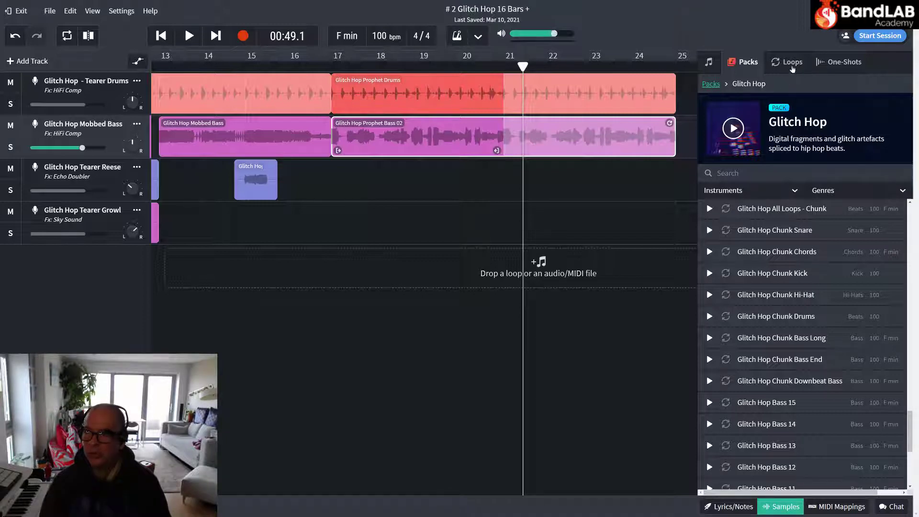
Search the loop library for 'glitch' and preview Glitz Jam Lead 01 and Glitch Hop Bass 11
{"action": "left_click", "coordinate": [790, 65]}
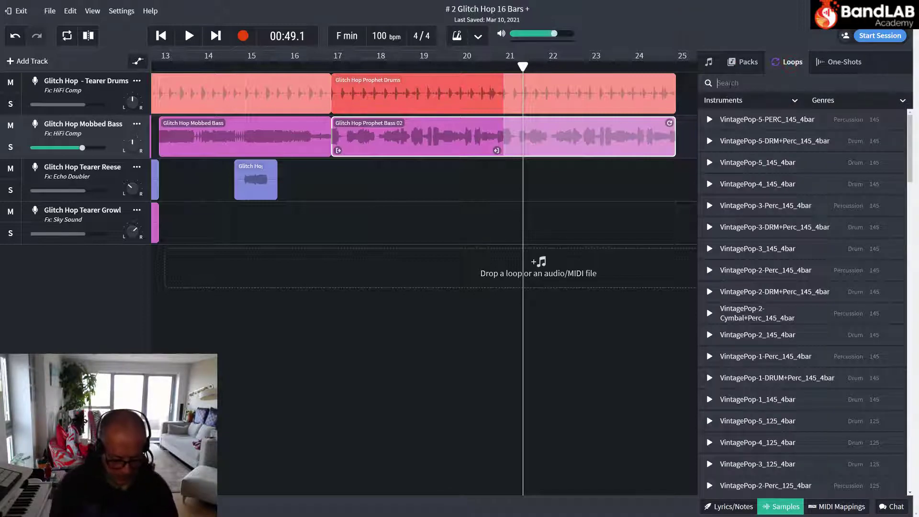
{"action": "type", "text": "glitch"}
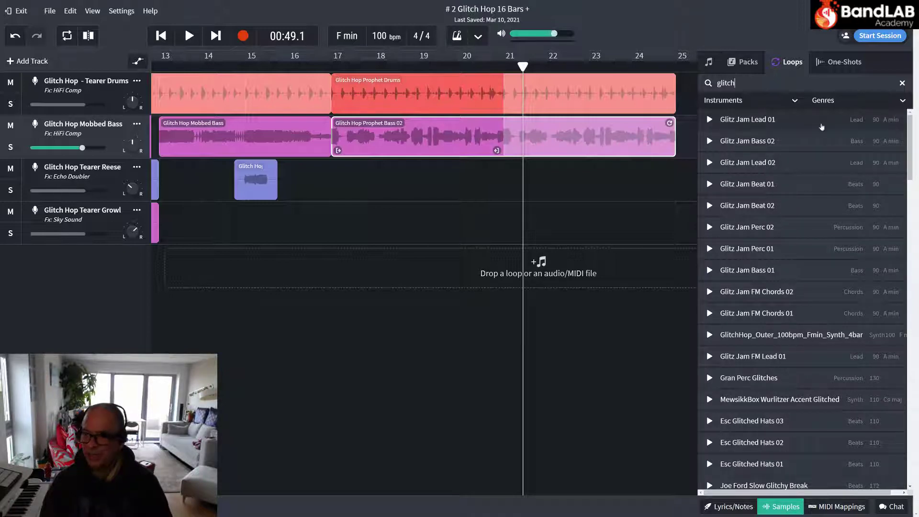
{"action": "left_click", "coordinate": [806, 125]}
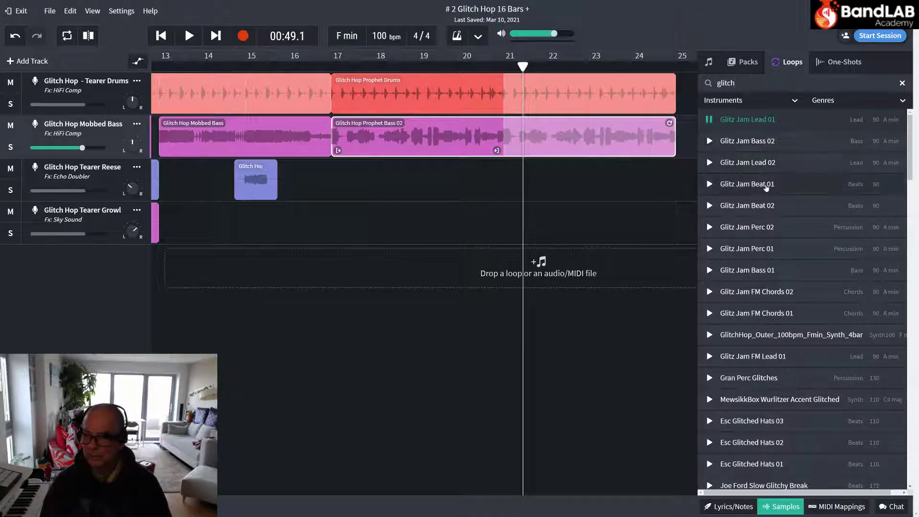
{"action": "scroll", "coordinate": [766, 187], "scroll_direction": "down", "scroll_amount": 10}
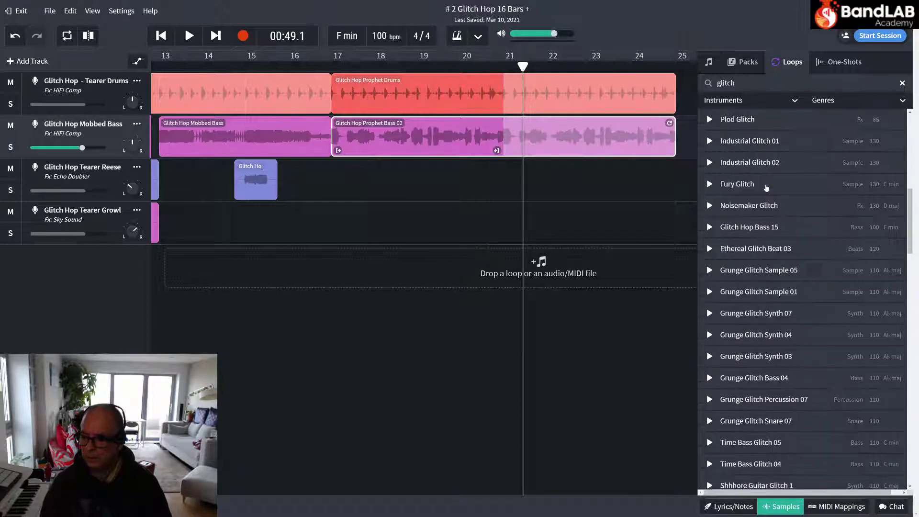
{"action": "scroll", "coordinate": [766, 188], "scroll_direction": "down", "scroll_amount": 3}
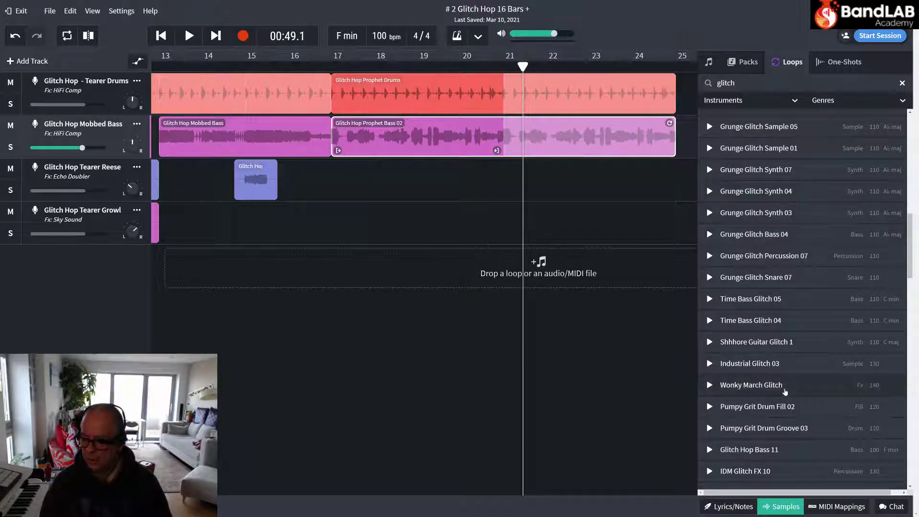
{"action": "scroll", "coordinate": [785, 390], "scroll_direction": "down", "scroll_amount": 3}
{"action": "left_click", "coordinate": [764, 308]}
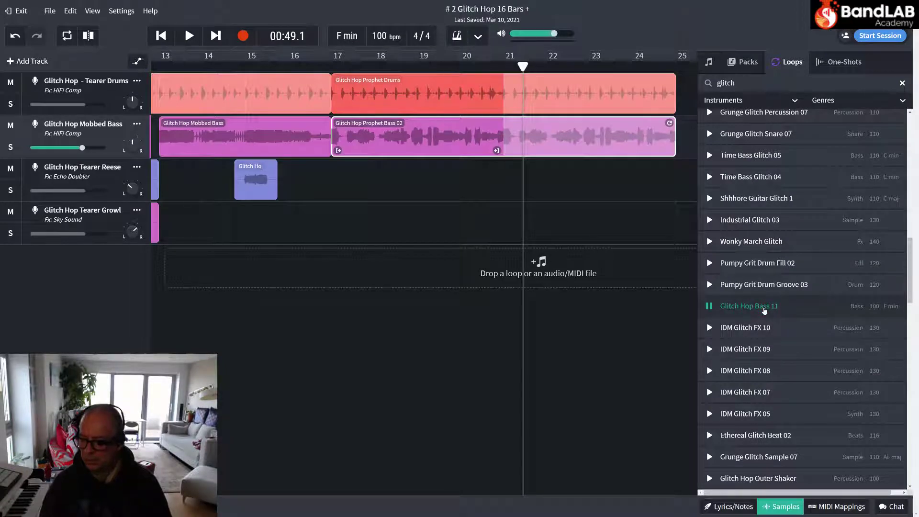
Preview Glitch Hop Bass 05 and Time Bass Glitch 01 further down the results
{"action": "scroll", "coordinate": [765, 312], "scroll_direction": "down", "scroll_amount": 5}
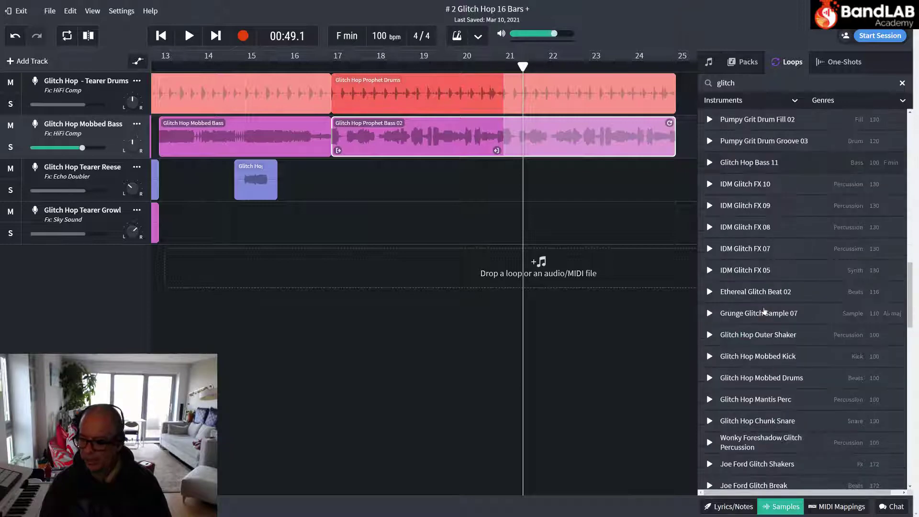
{"action": "scroll", "coordinate": [765, 311], "scroll_direction": "down", "scroll_amount": 1}
{"action": "left_click", "coordinate": [778, 350]}
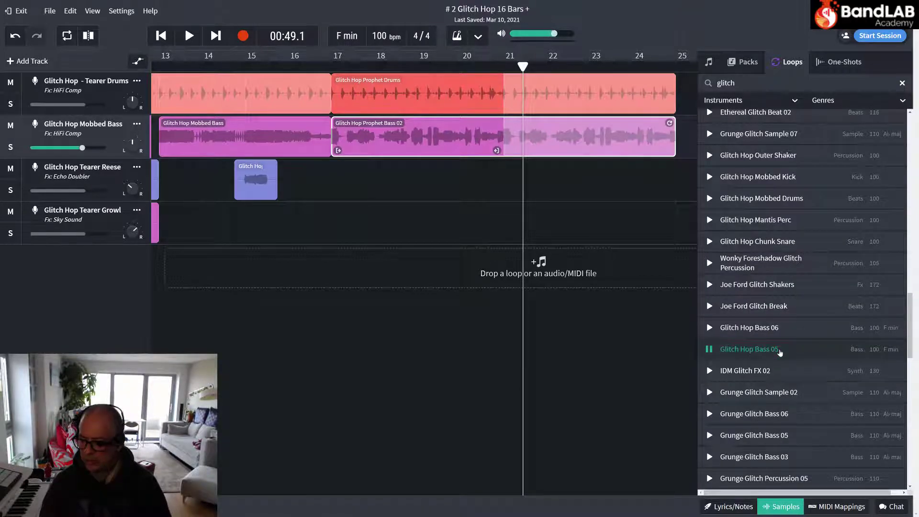
{"action": "left_click", "coordinate": [779, 350]}
{"action": "scroll", "coordinate": [779, 353], "scroll_direction": "down", "scroll_amount": 2}
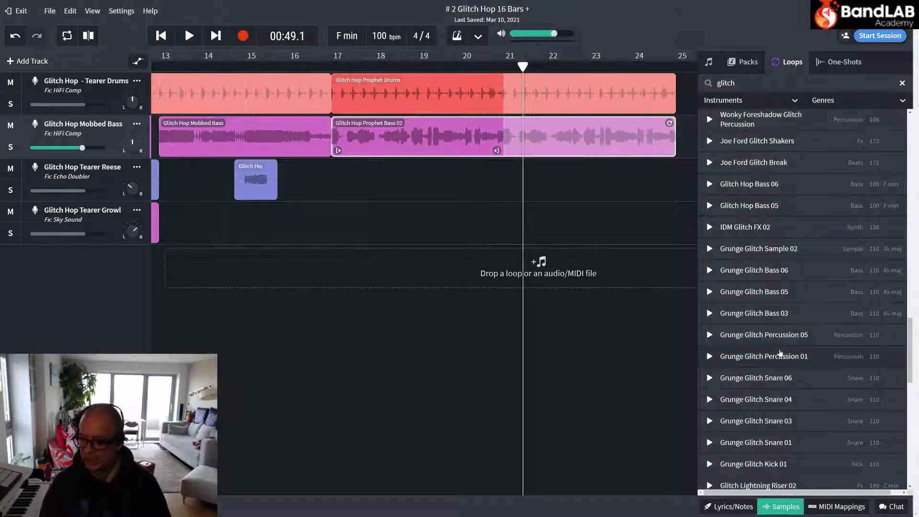
{"action": "scroll", "coordinate": [779, 353], "scroll_direction": "down", "scroll_amount": 3}
{"action": "scroll", "coordinate": [781, 354], "scroll_direction": "down", "scroll_amount": 2}
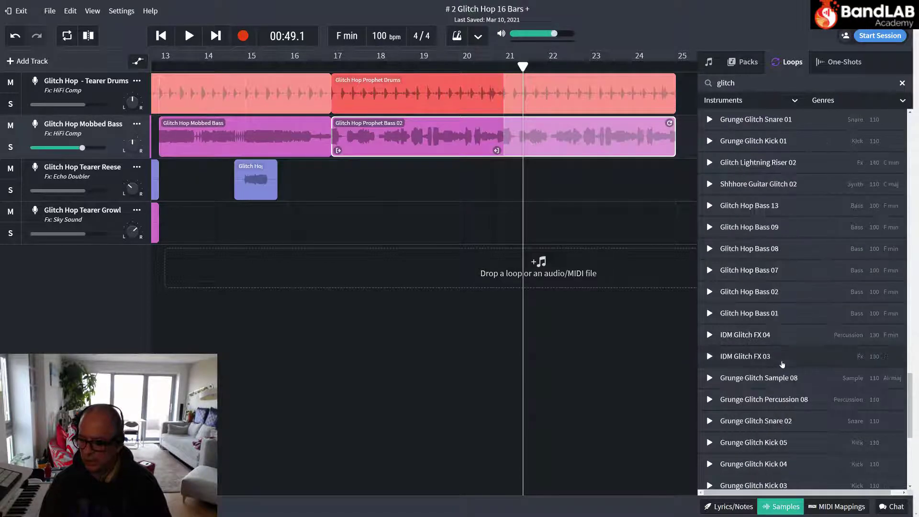
{"action": "scroll", "coordinate": [766, 365], "scroll_direction": "down", "scroll_amount": 2}
{"action": "left_click", "coordinate": [764, 365]}
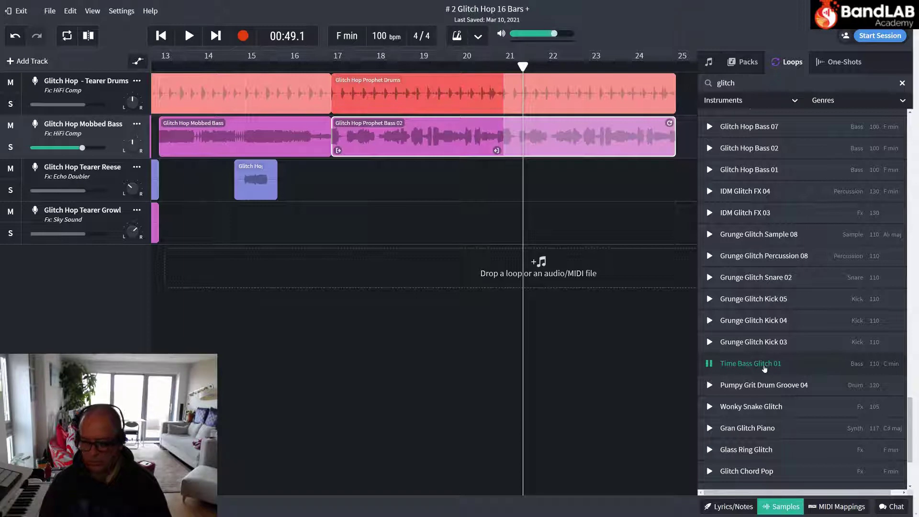
{"action": "left_click", "coordinate": [766, 367]}
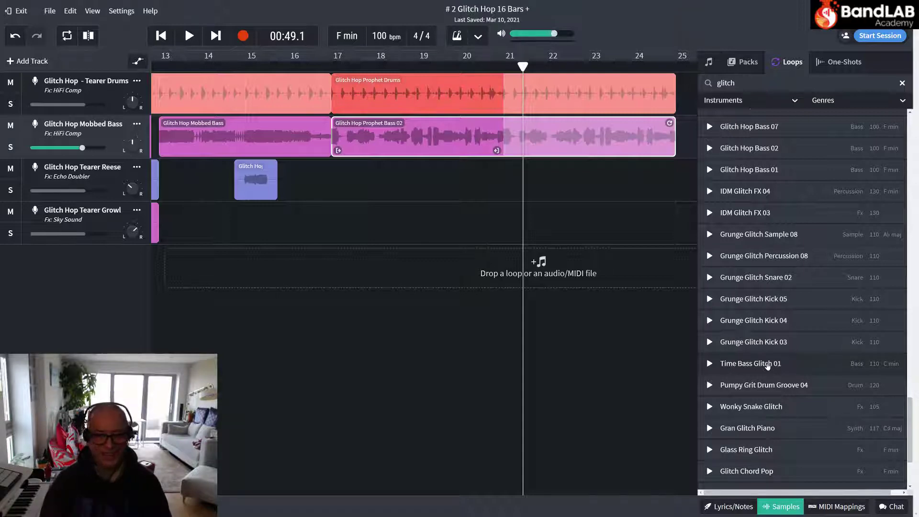
Drop Time Bass Glitch 01 onto the Tearer Reese track at bar 17 and play it from there
{"action": "left_click_drag", "start_coordinate": [768, 366], "coordinate": [343, 177]}
{"action": "left_click", "coordinate": [331, 71]}
{"action": "key", "text": "space"}
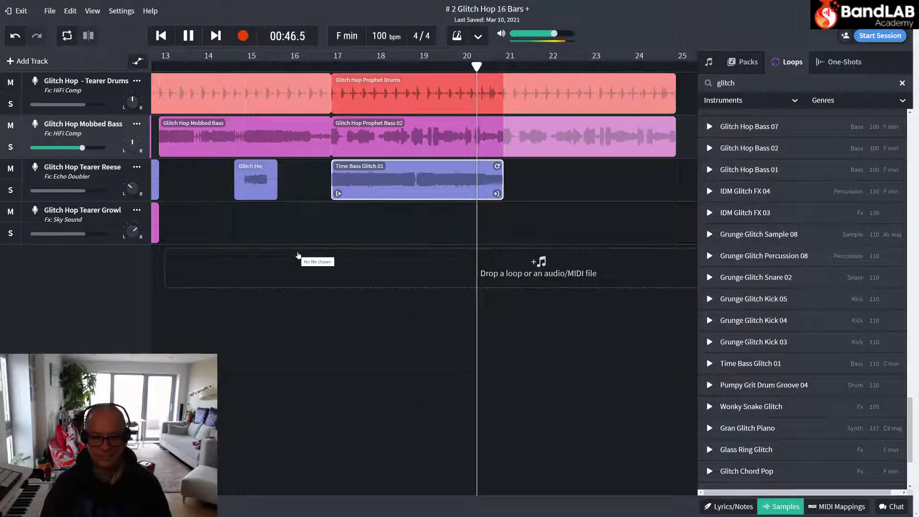
{"action": "key", "text": "space"}
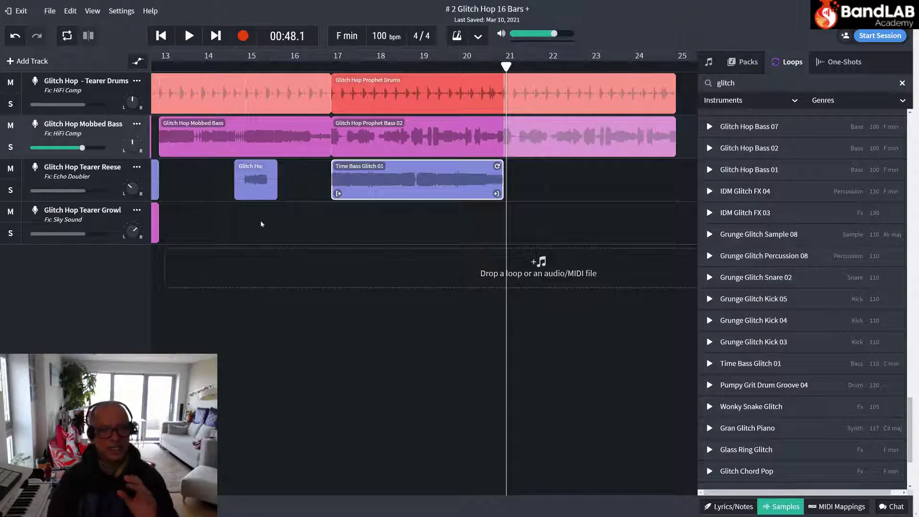
Audition the Tearer Reese track soloed from bar 17, then unsolo it
{"action": "left_click", "coordinate": [10, 190]}
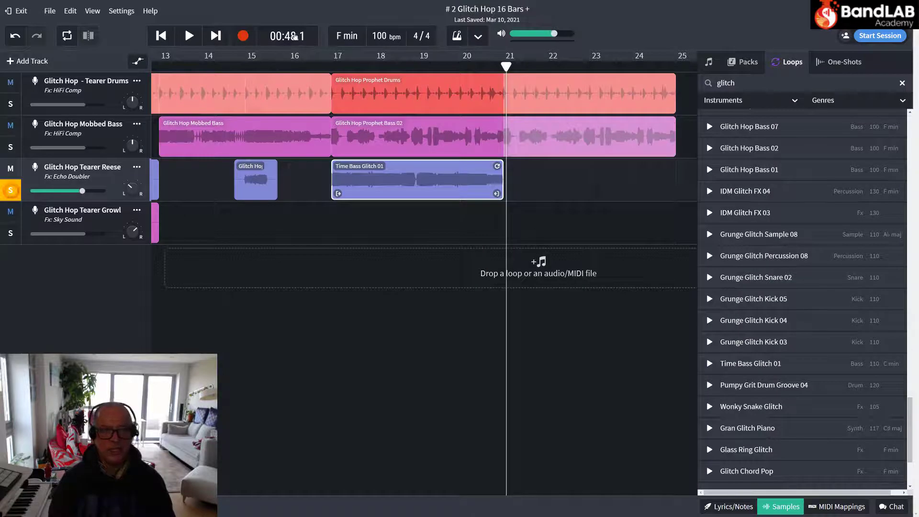
{"action": "left_click", "coordinate": [337, 68]}
{"action": "key", "text": "space"}
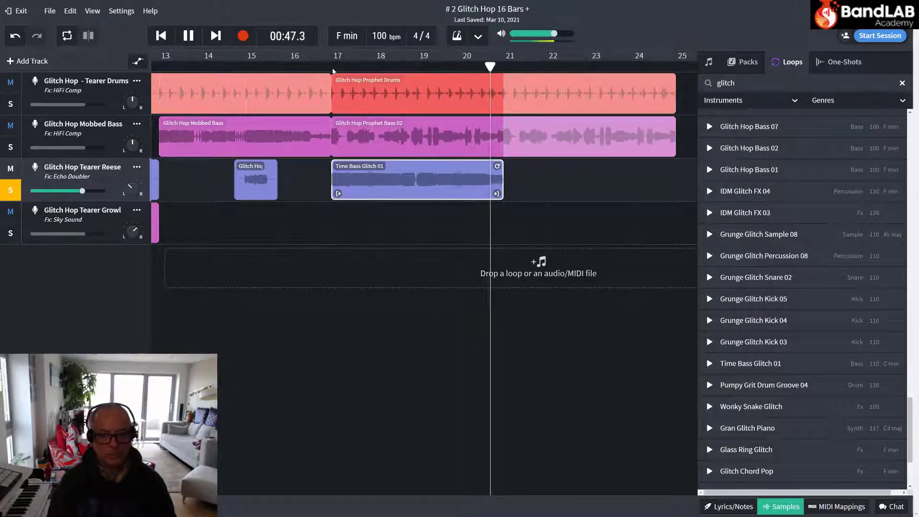
{"action": "key", "text": "space"}
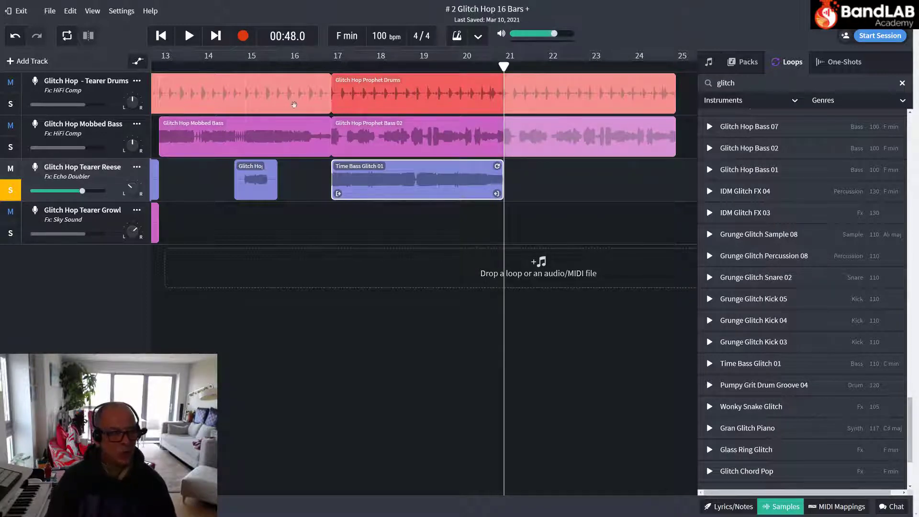
{"action": "left_click", "coordinate": [11, 191]}
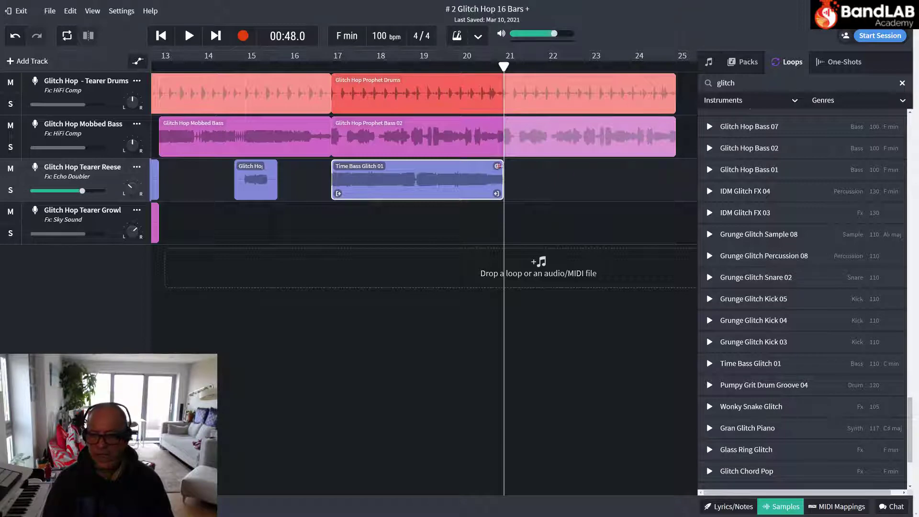
Loop the Time Bass Glitch 01 clip out to bar 25
{"action": "left_click_drag", "start_coordinate": [497, 166], "coordinate": [672, 167]}
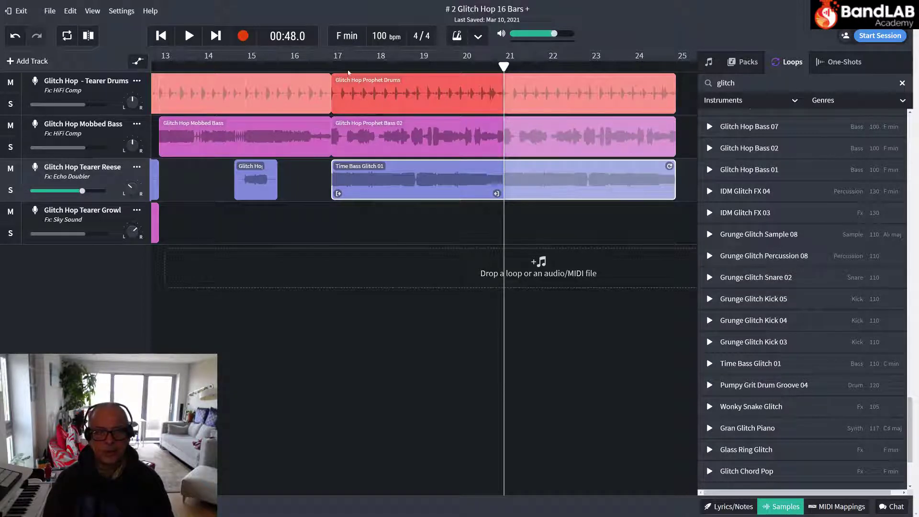
{"action": "left_click", "coordinate": [676, 66]}
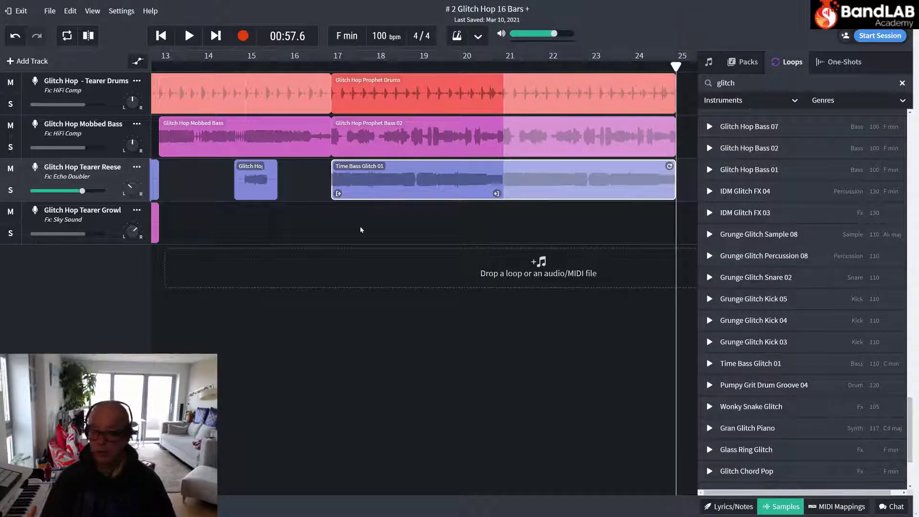
{"action": "scroll", "coordinate": [732, 334], "scroll_direction": "down", "scroll_amount": 3}
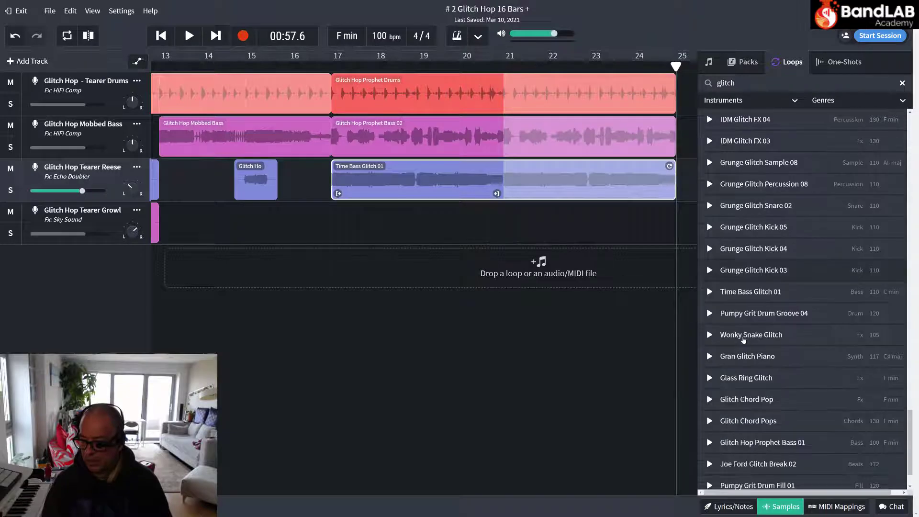
Preview Glitch Chord Pop, Glitch Hop Prophet Bass 01 and Grunge Glitch Percussion 05
{"action": "left_click", "coordinate": [755, 400]}
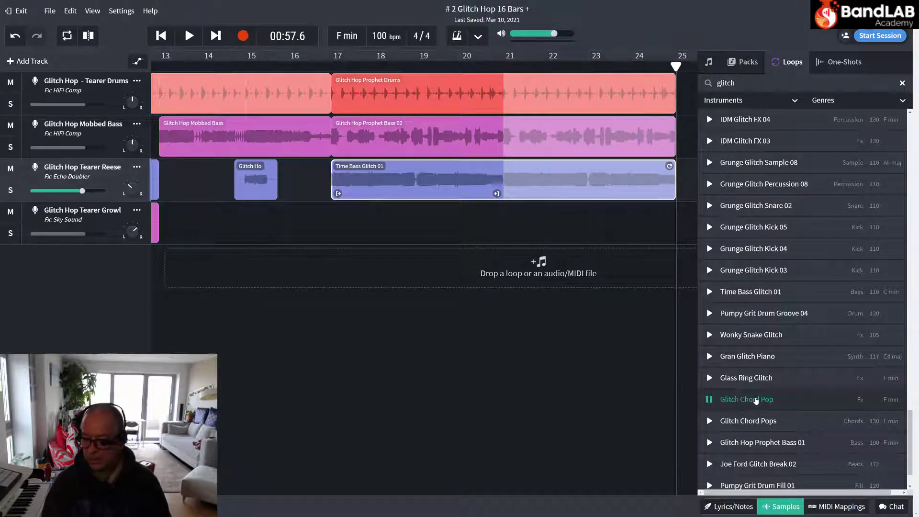
{"action": "scroll", "coordinate": [755, 401], "scroll_direction": "down", "scroll_amount": 2}
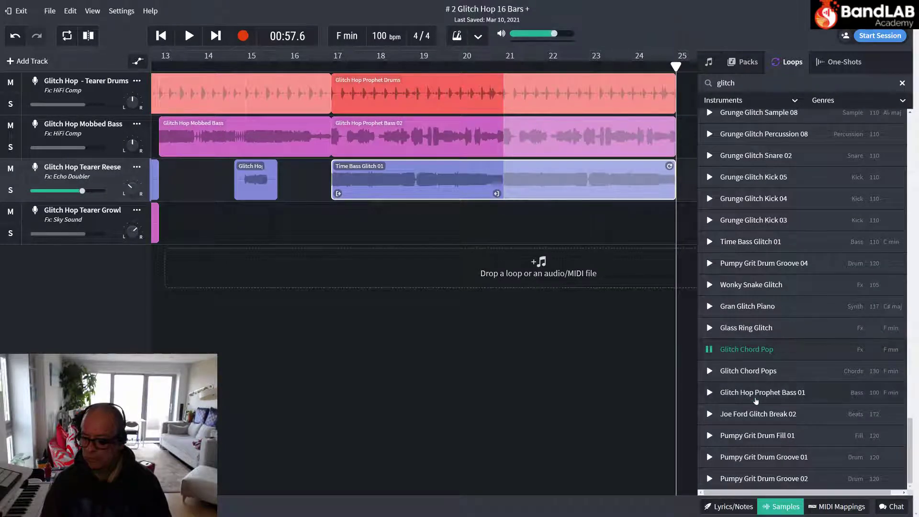
{"action": "left_click", "coordinate": [755, 372]}
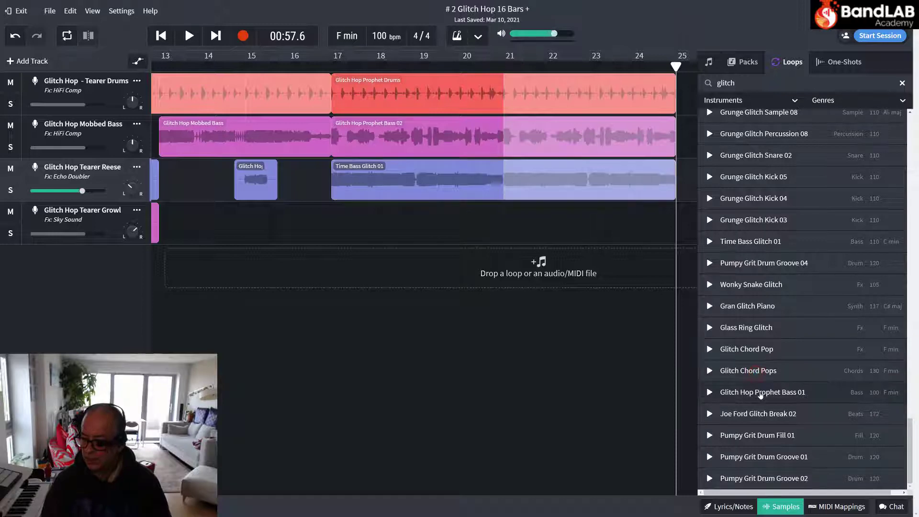
{"action": "left_click", "coordinate": [761, 394]}
{"action": "left_click", "coordinate": [761, 393]}
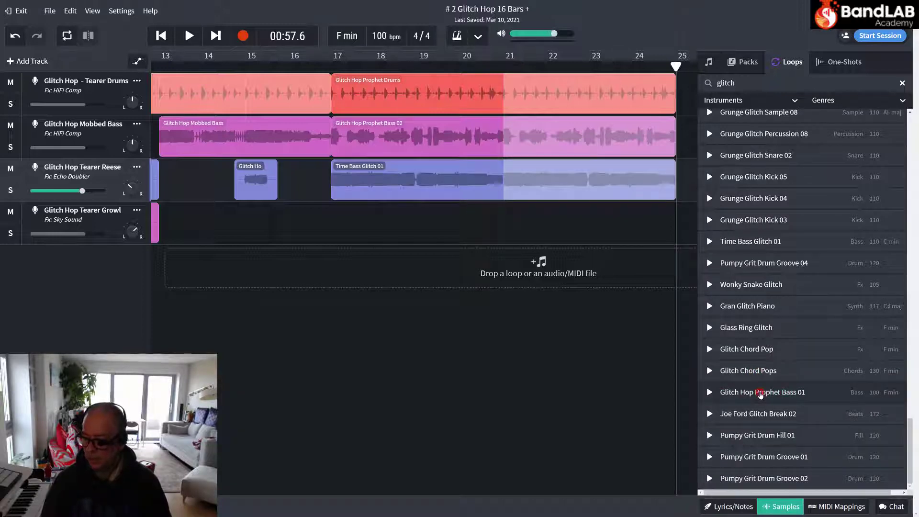
{"action": "scroll", "coordinate": [766, 287], "scroll_direction": "up", "scroll_amount": 5}
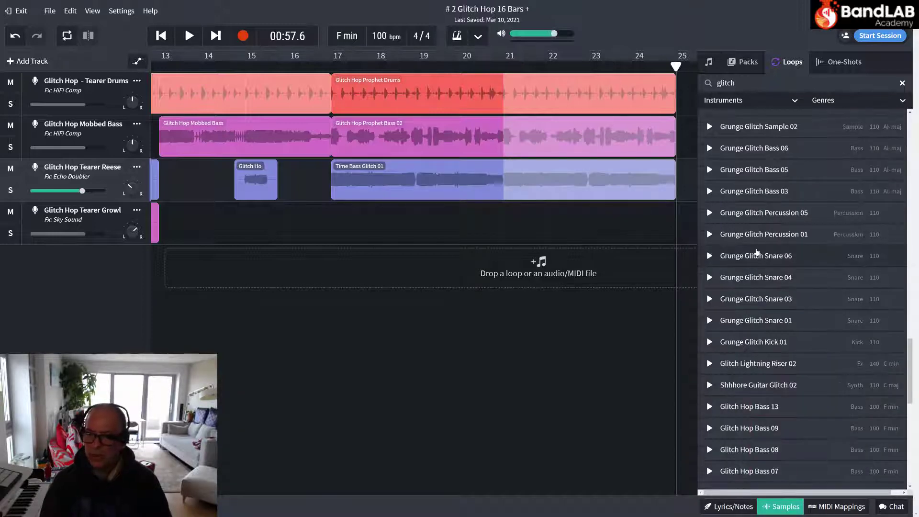
{"action": "left_click", "coordinate": [748, 215]}
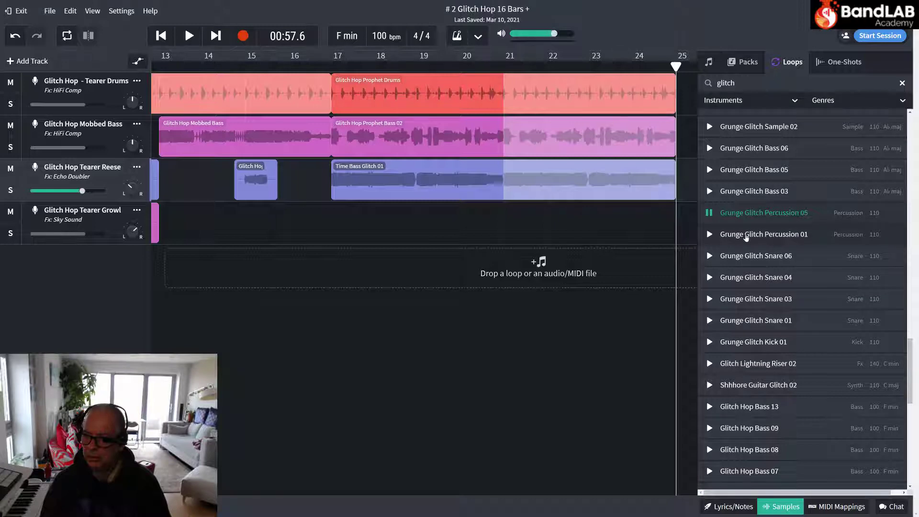
Try Grunge Glitch Percussion 05 on Tearer Growl at bar 17, play it, then delete it
{"action": "left_click_drag", "start_coordinate": [748, 215], "coordinate": [447, 232]}
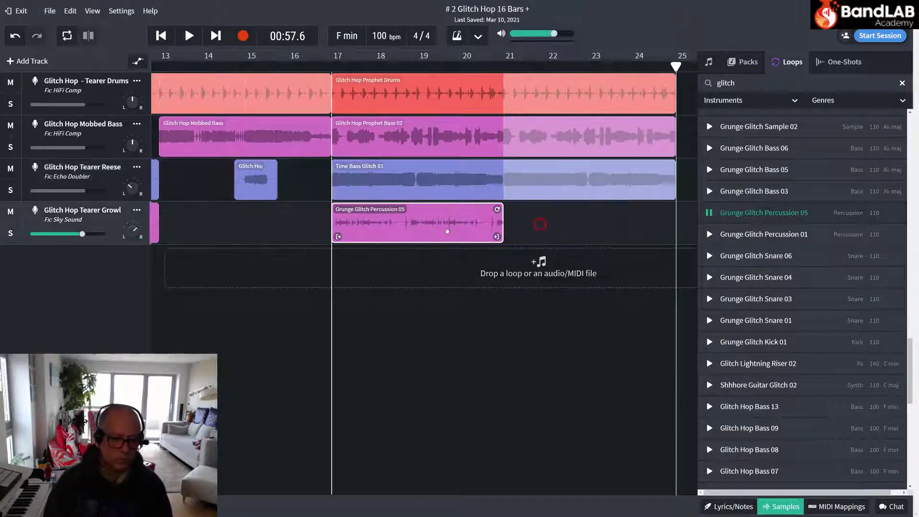
{"action": "left_click", "coordinate": [781, 211]}
{"action": "left_click", "coordinate": [333, 72]}
{"action": "key", "text": "space"}
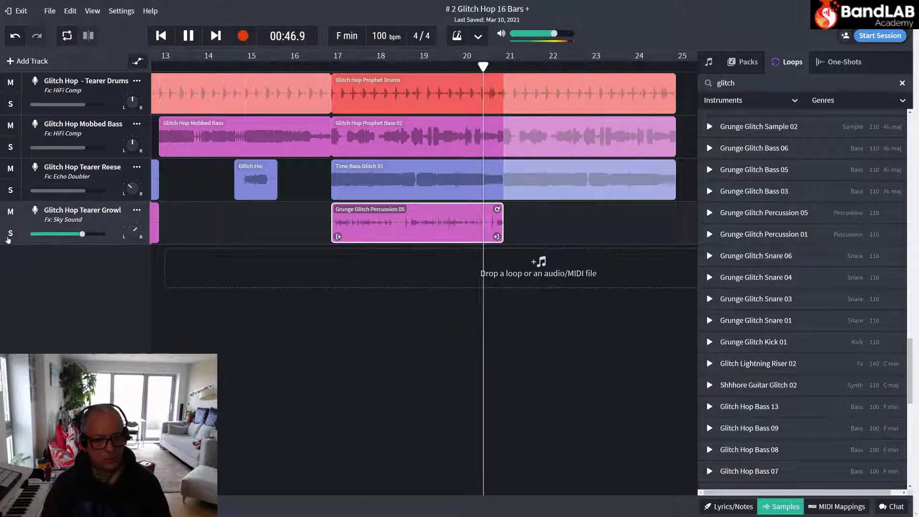
{"action": "key", "text": "space"}
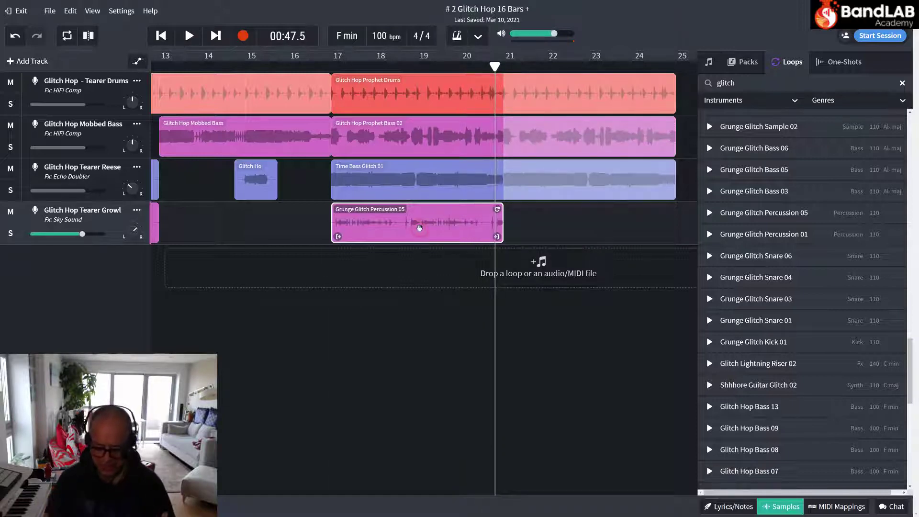
{"action": "key", "text": "Delete"}
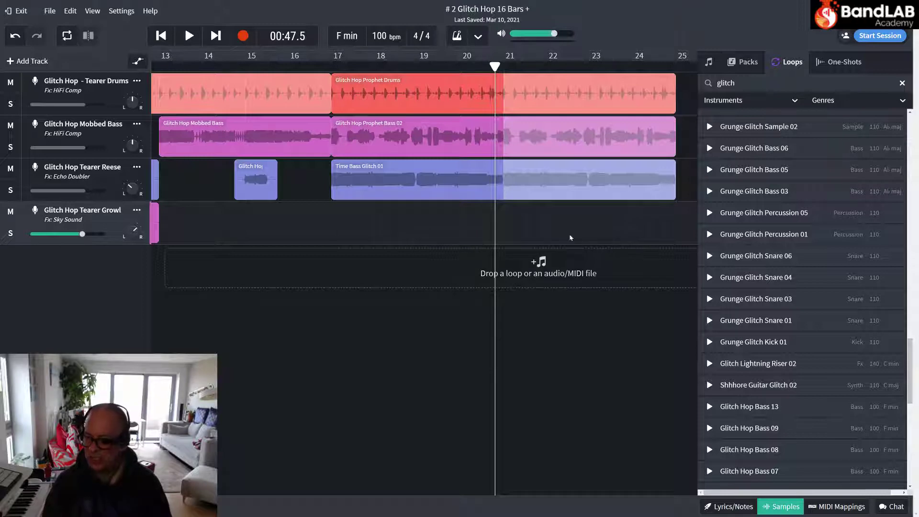
Preview Grunge Glitch Percussion 01 and then Grunge Glitch Sample 02
{"action": "left_click", "coordinate": [772, 235]}
{"action": "scroll", "coordinate": [772, 238], "scroll_direction": "up", "scroll_amount": 2}
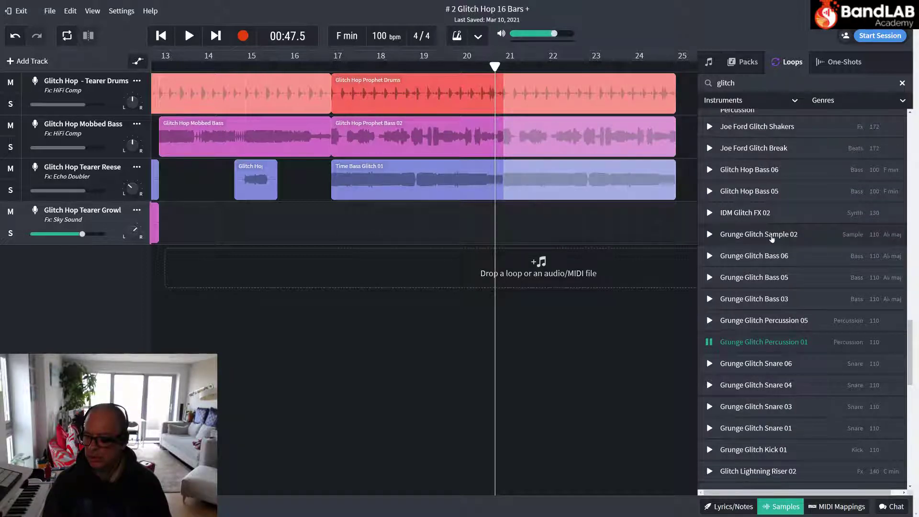
{"action": "left_click", "coordinate": [771, 235]}
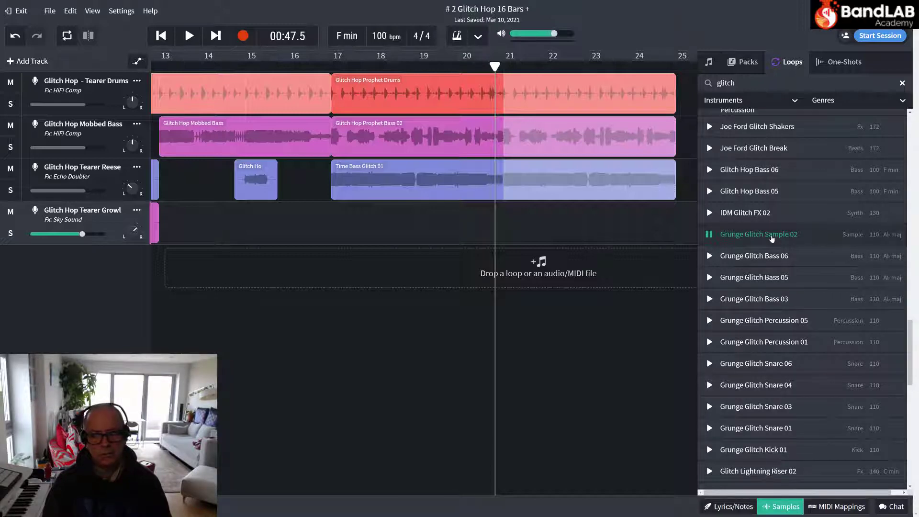
Drop Grunge Glitch Sample 02 on Tearer Growl, play from bar 17, then move the clip to bar 20
{"action": "left_click_drag", "start_coordinate": [772, 238], "coordinate": [389, 223]}
{"action": "left_click", "coordinate": [775, 235]}
{"action": "key", "text": "space"}
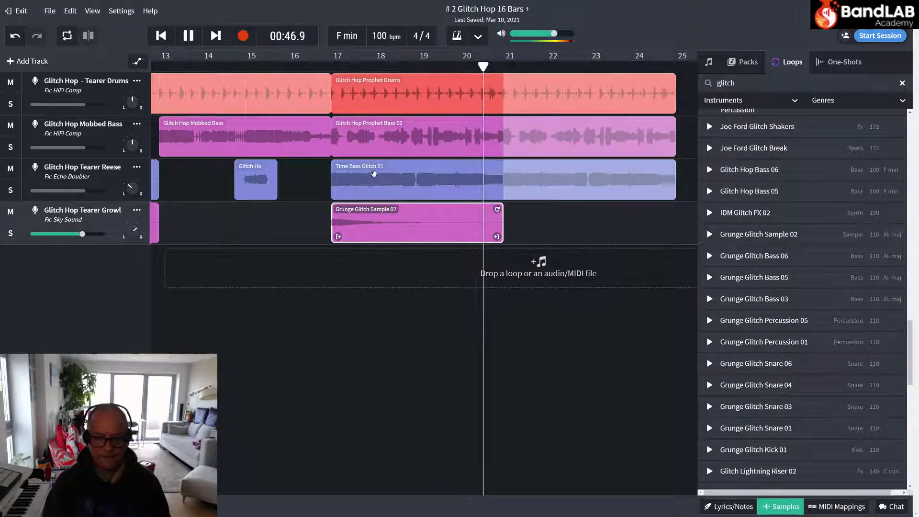
{"action": "key", "text": "space"}
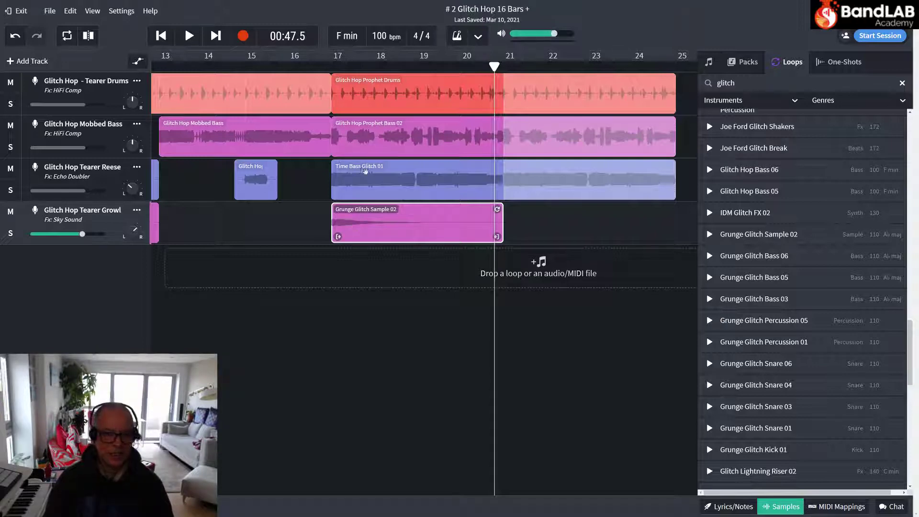
{"action": "left_click_drag", "start_coordinate": [358, 229], "coordinate": [471, 230]}
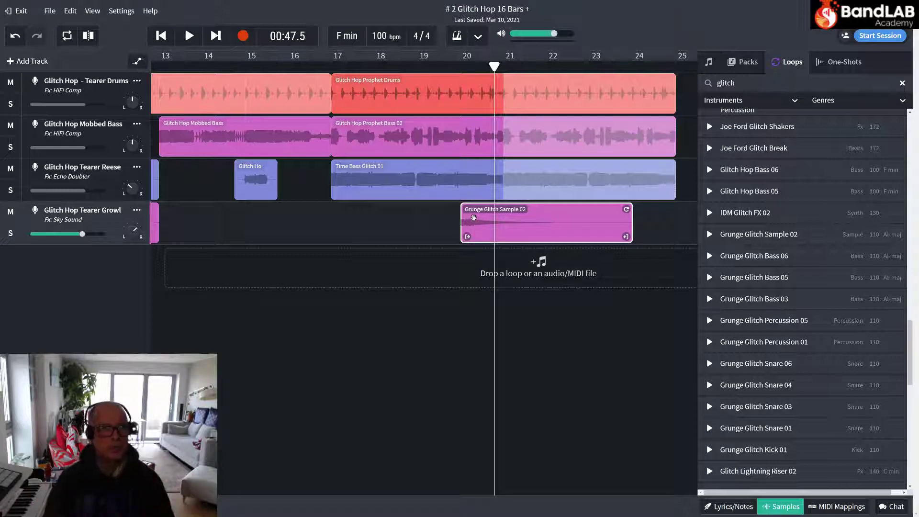
Set the snapping grid size to 1/8
{"action": "left_click", "coordinate": [94, 11]}
{"action": "mouse_move", "coordinate": [125, 51]}
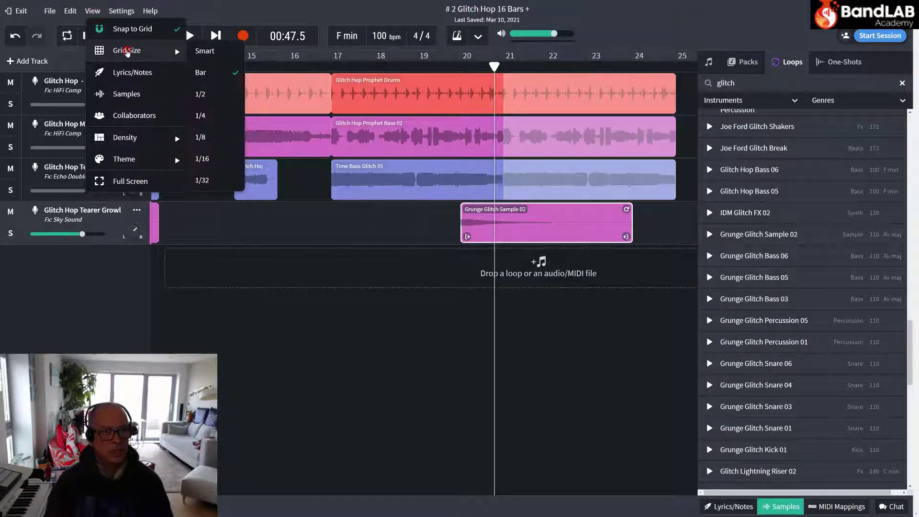
{"action": "left_click", "coordinate": [213, 139]}
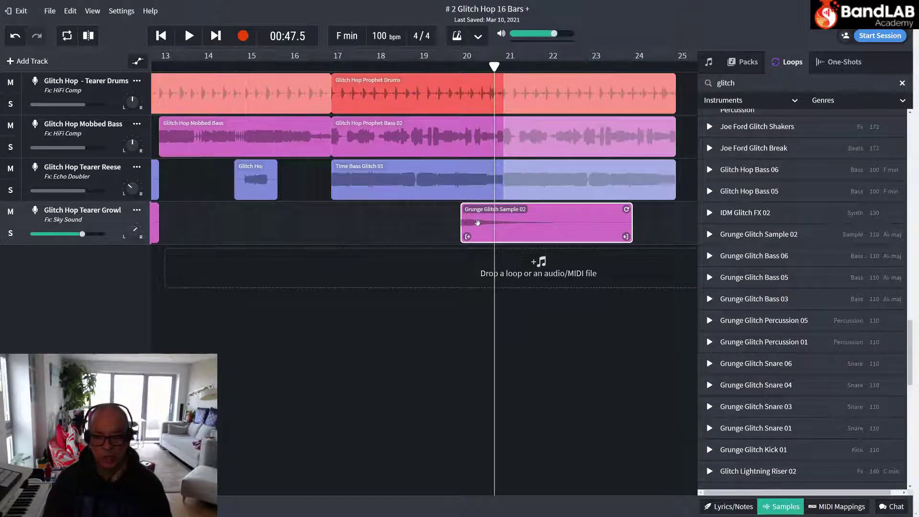
Place the playhead just past bar 20 and line the sample clip's start up with it
{"action": "left_click_drag", "start_coordinate": [478, 223], "coordinate": [482, 225]}
{"action": "mouse_move", "coordinate": [494, 66]}
{"action": "left_mouse_down"}
{"action": "mouse_move", "coordinate": [459, 66]}
{"action": "mouse_move", "coordinate": [482, 66]}
{"action": "left_mouse_up"}
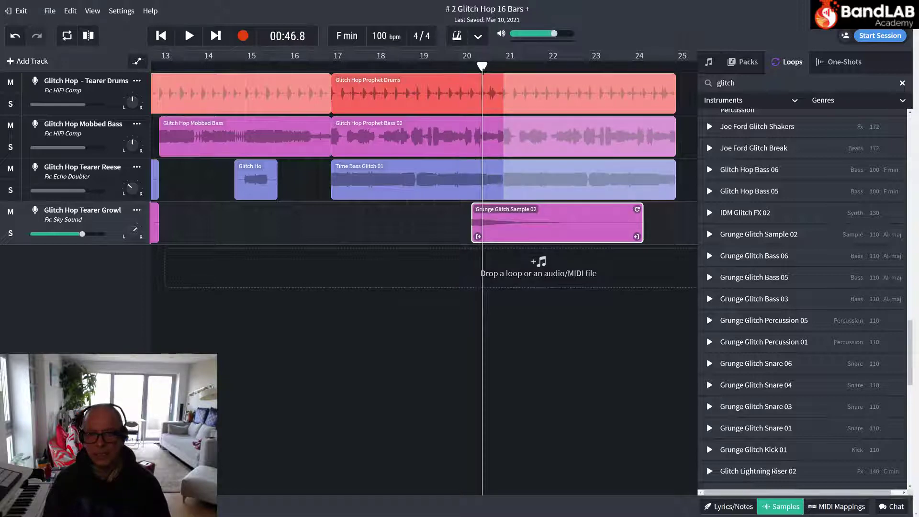
{"action": "left_click_drag", "start_coordinate": [491, 225], "coordinate": [503, 225]}
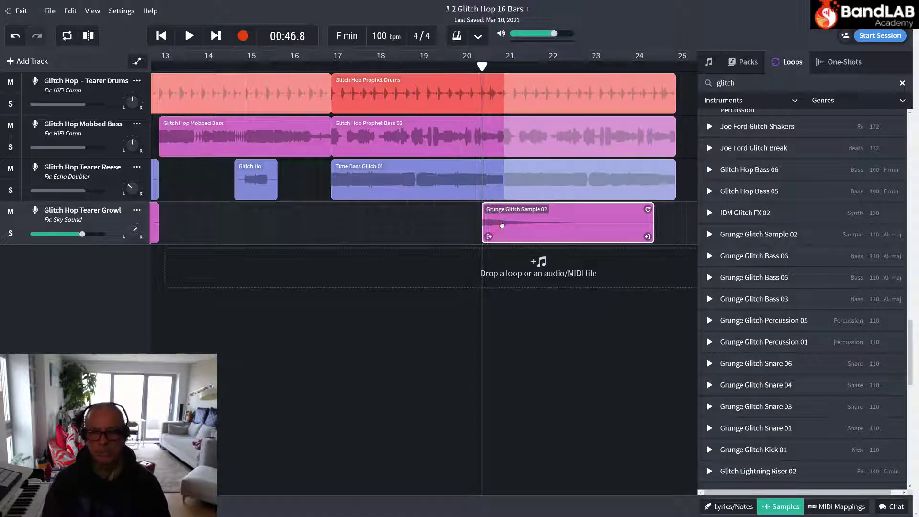
Play the chorus from bar 17 to review the Grunge Glitch Sample 02 clip
{"action": "left_click", "coordinate": [336, 64]}
{"action": "key", "text": "space"}
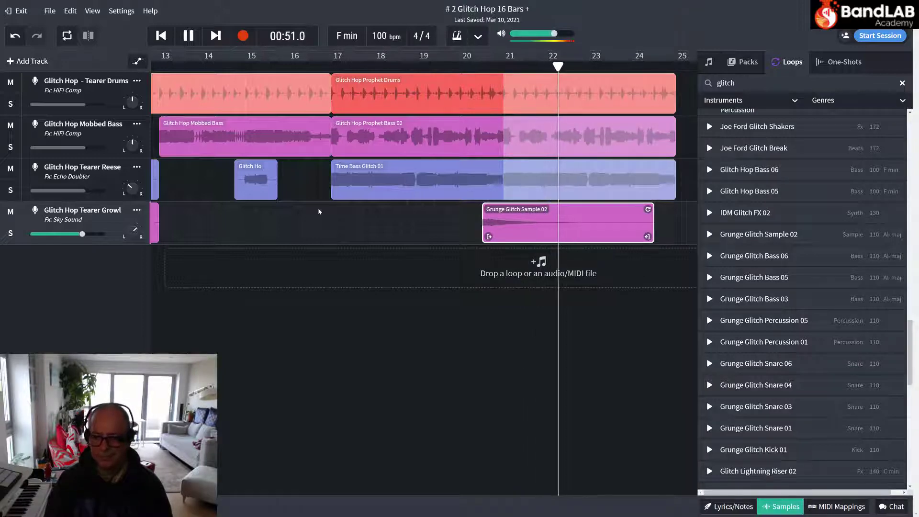
{"action": "key", "text": "space"}
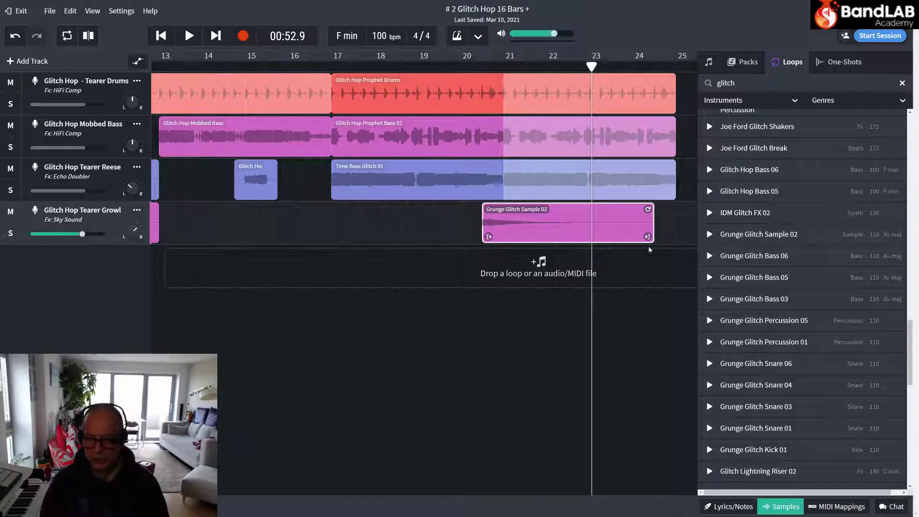
Trim the clip's end so it stops before bar 23, then replay from bar 20 to check
{"action": "left_click_drag", "start_coordinate": [641, 237], "coordinate": [569, 240]}
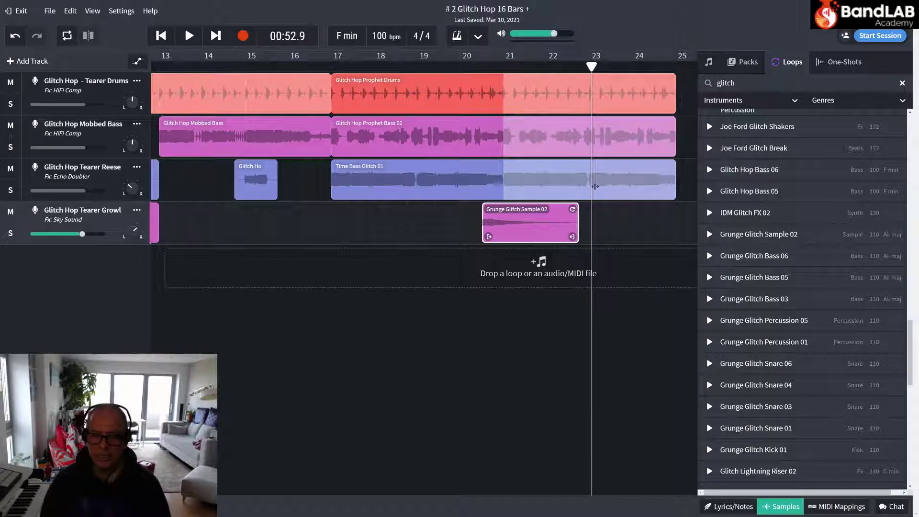
{"action": "left_click", "coordinate": [474, 243]}
{"action": "left_click", "coordinate": [465, 74]}
{"action": "key", "text": "space"}
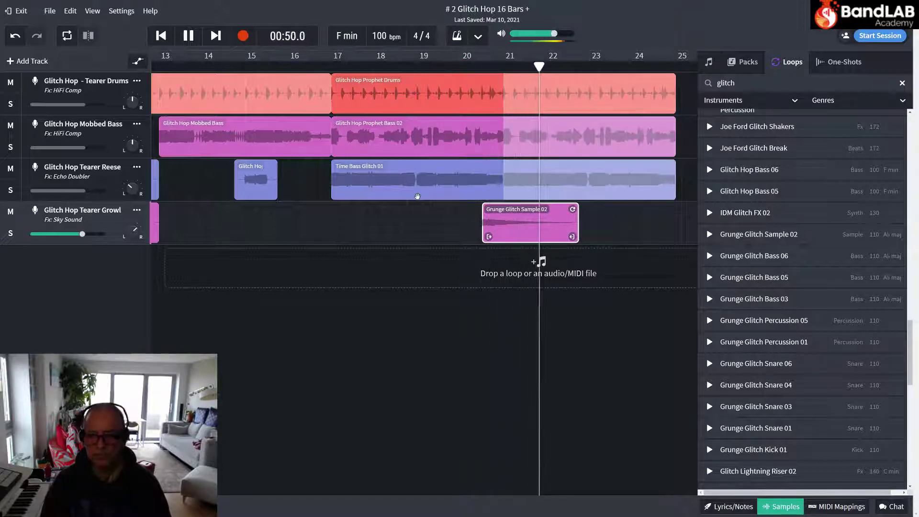
{"action": "key", "text": "space"}
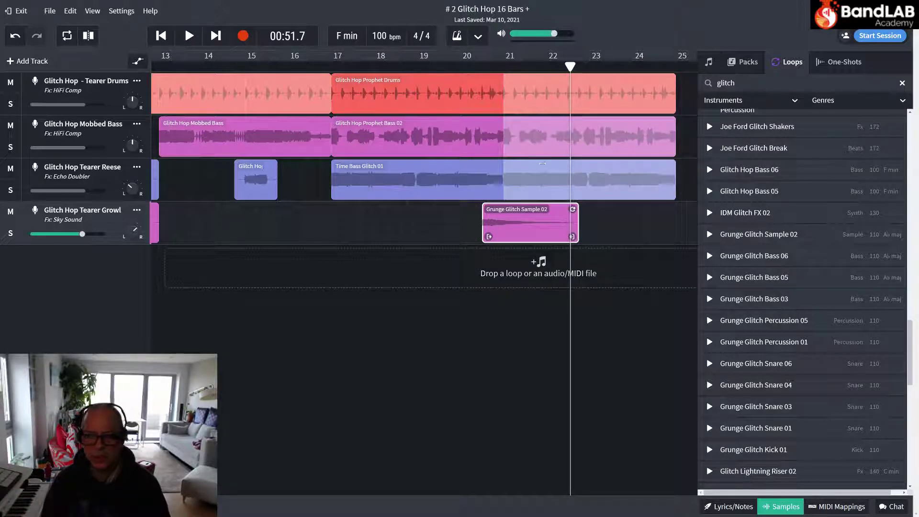
Hide the loop browser and copy the Grunge Glitch Sample 02 clip
{"action": "key", "text": "b"}
{"action": "scroll", "coordinate": [565, 236], "scroll_direction": "up", "scroll_amount": 2}
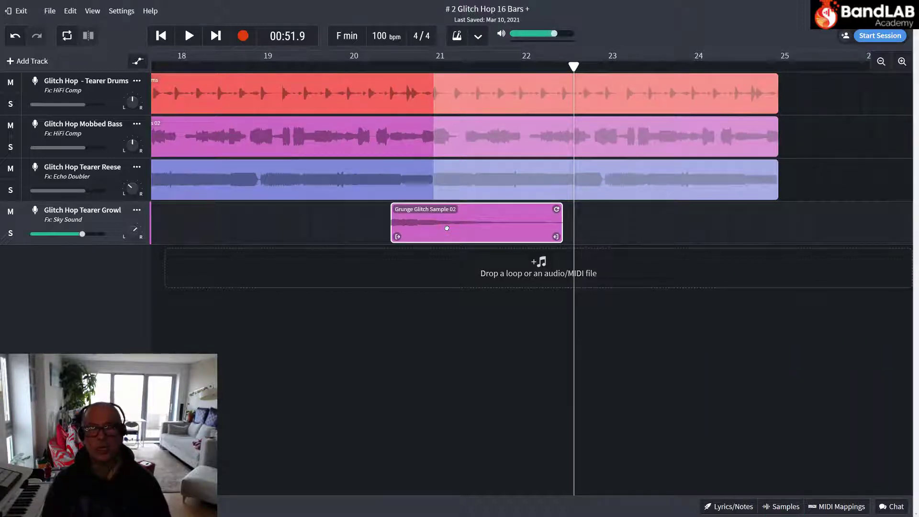
{"action": "right_click", "coordinate": [446, 228]}
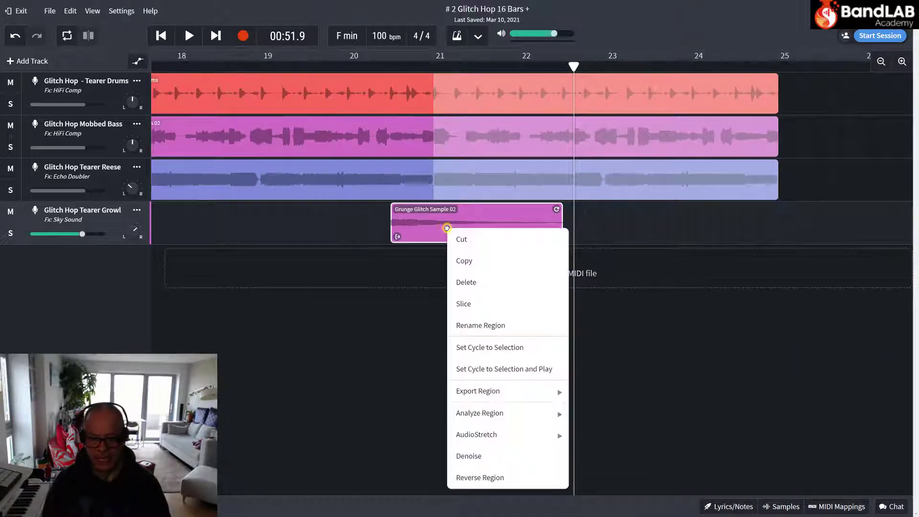
{"action": "left_click", "coordinate": [472, 258]}
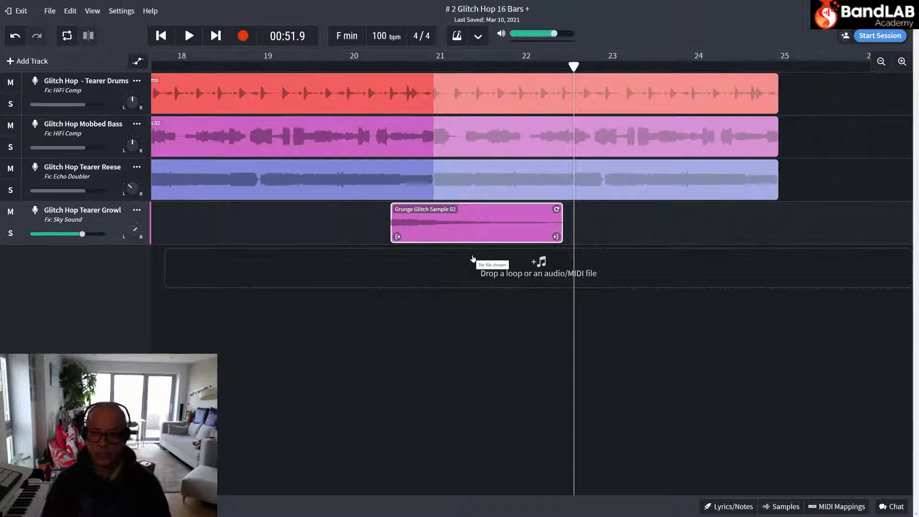
Paste the copy after the original on the Tearer Growl track and trim it to a short slice
{"action": "left_click", "coordinate": [582, 218]}
{"action": "right_click", "coordinate": [583, 218]}
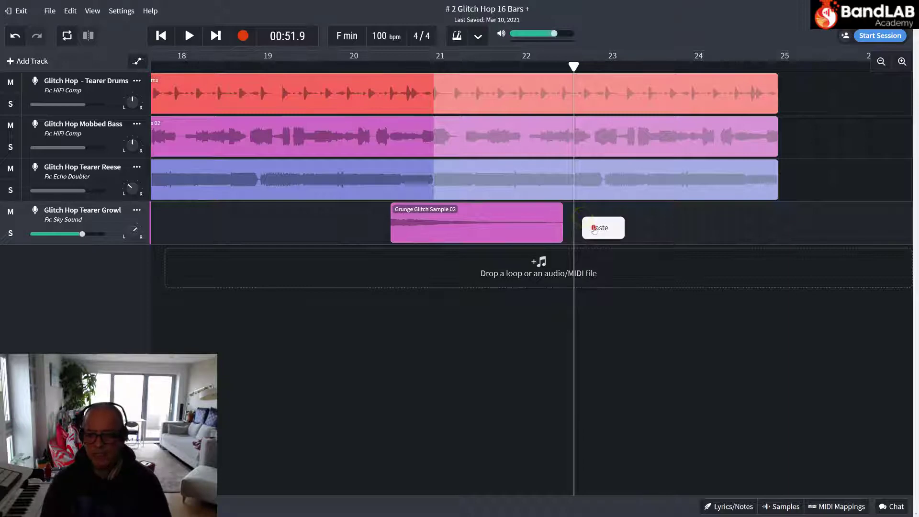
{"action": "left_click", "coordinate": [595, 228]}
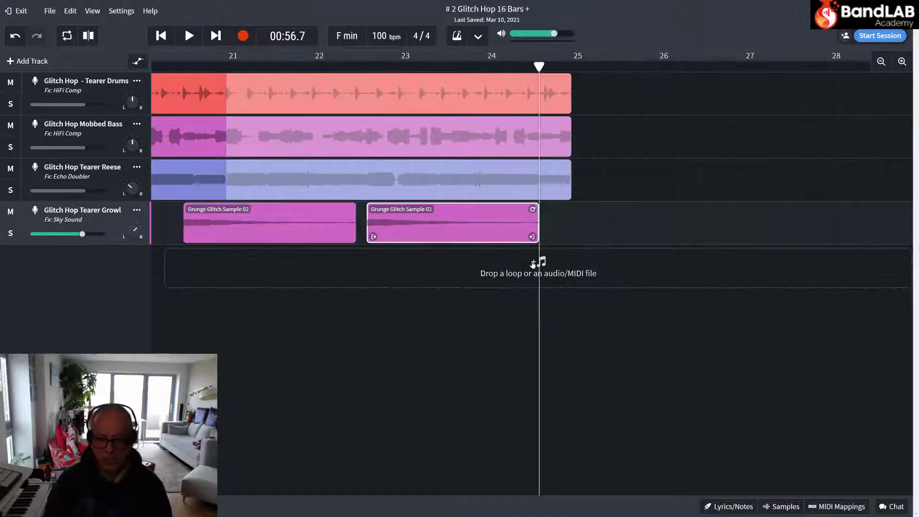
{"action": "left_click_drag", "start_coordinate": [533, 236], "coordinate": [374, 231]}
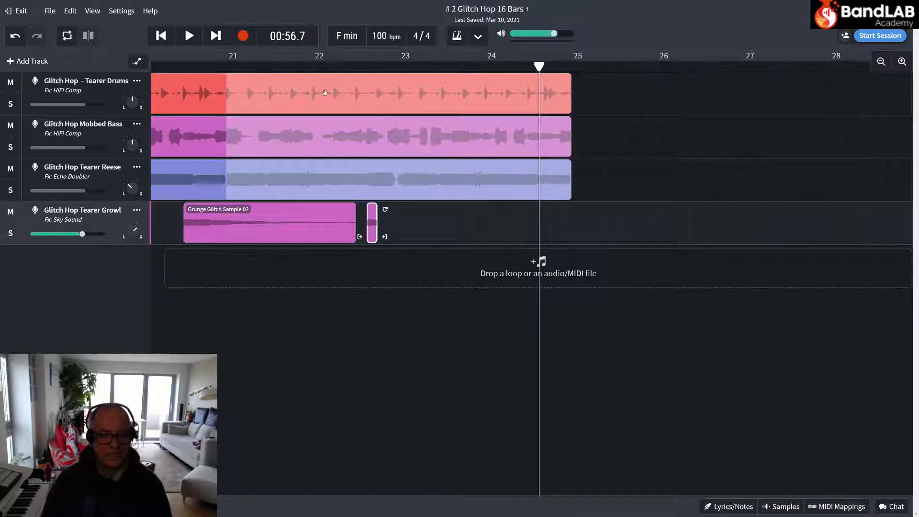
Zoom out and play the chorus from bar 17 to hear the new slice
{"action": "left_click", "coordinate": [881, 62]}
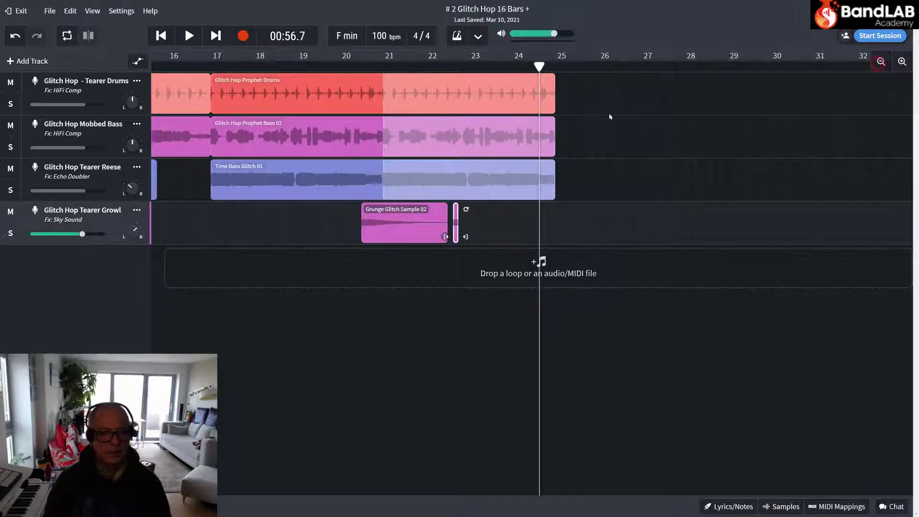
{"action": "left_click", "coordinate": [211, 68]}
{"action": "key", "text": "space"}
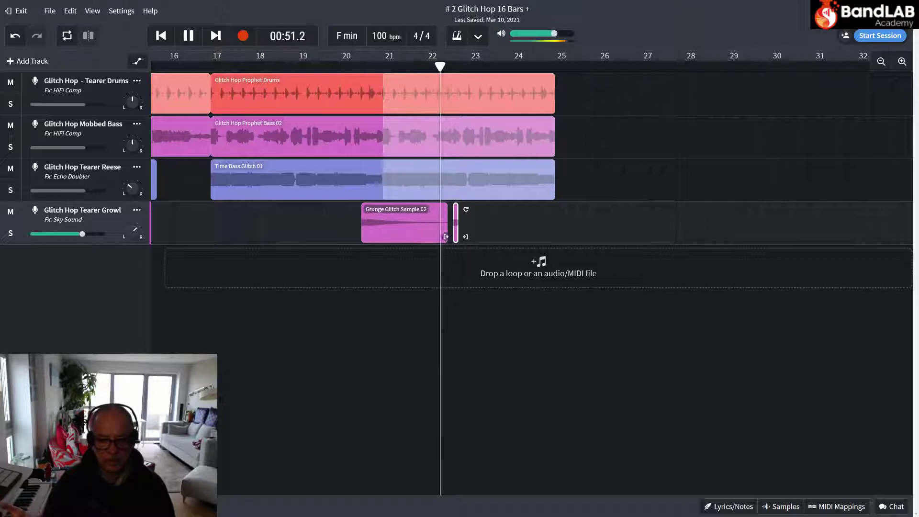
{"action": "key", "text": "space"}
Lengthen the short slice slightly and replay from bar 21 to check it
{"action": "left_click", "coordinate": [902, 61]}
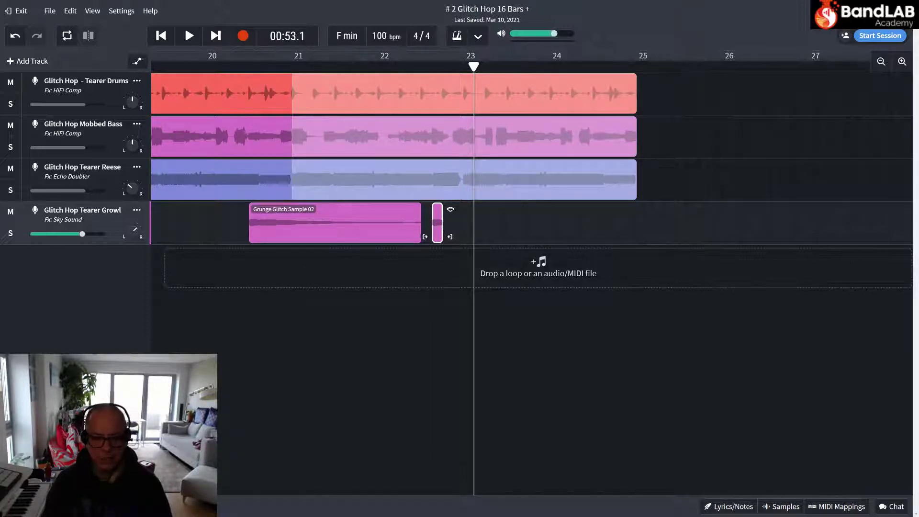
{"action": "left_click_drag", "start_coordinate": [453, 209], "coordinate": [459, 209]}
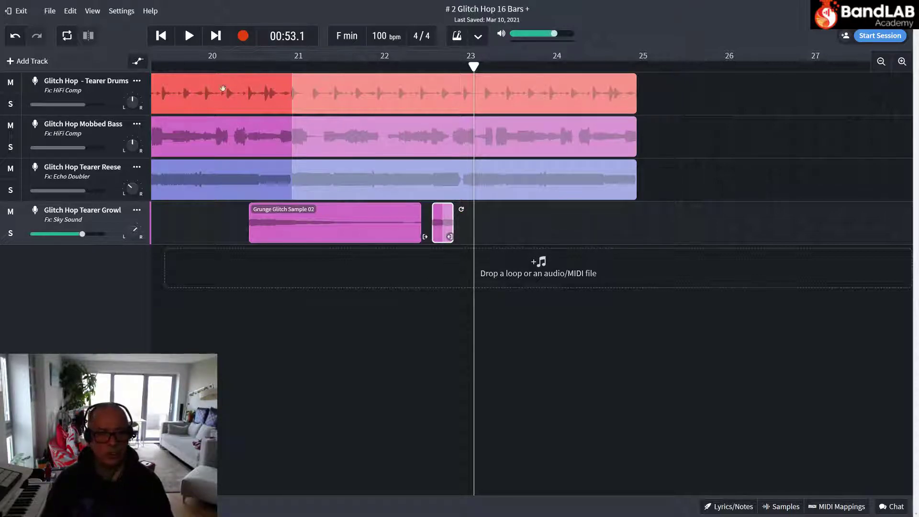
{"action": "left_click", "coordinate": [290, 71]}
{"action": "key", "text": "space"}
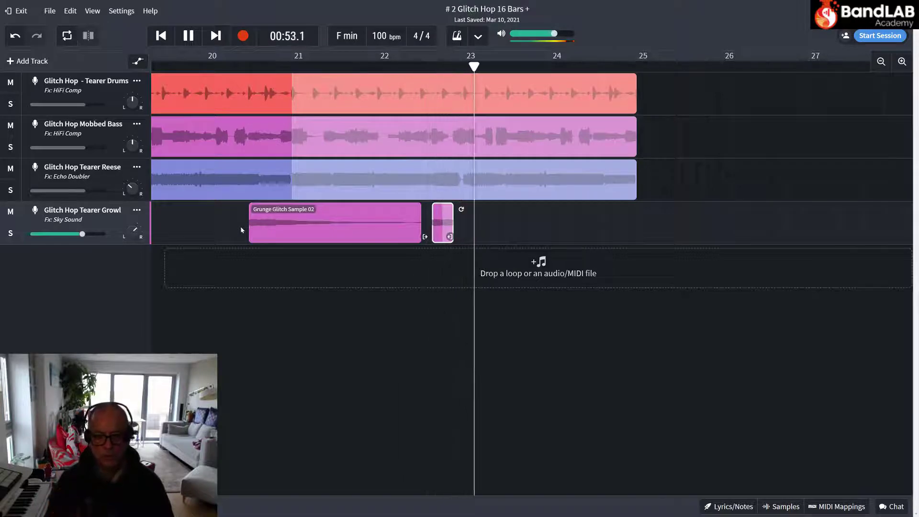
{"action": "key", "text": "space"}
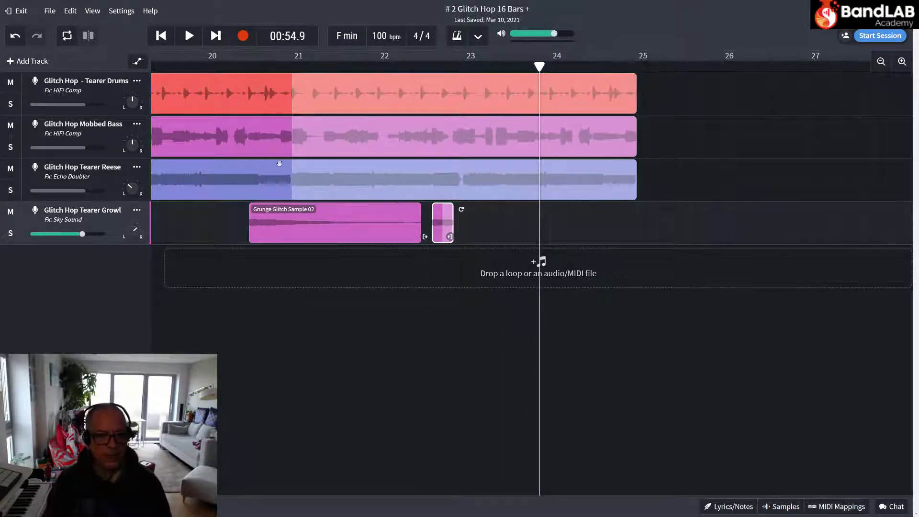
Copy the short Grunge slice, paste a duplicate at bar 23, and play back from bar 21
{"action": "left_click", "coordinate": [440, 222]}
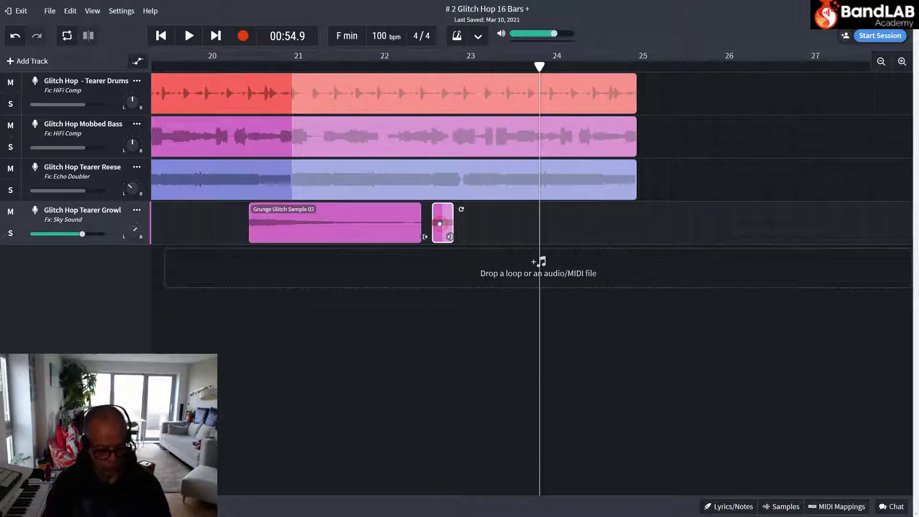
{"action": "right_click", "coordinate": [439, 223]}
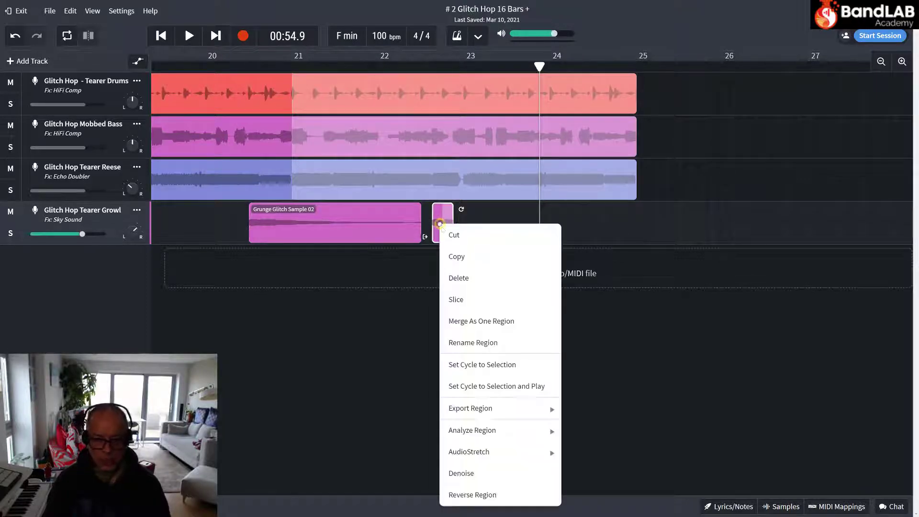
{"action": "left_click", "coordinate": [462, 260]}
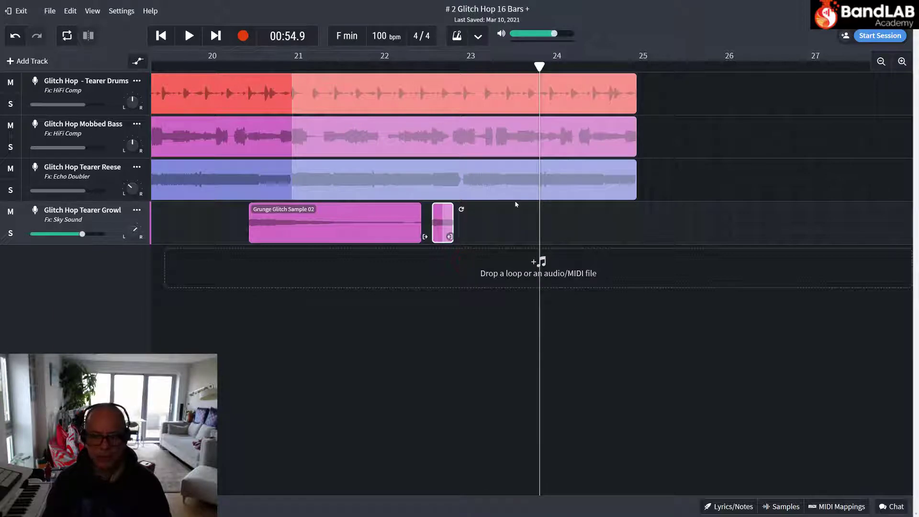
{"action": "left_click", "coordinate": [465, 232]}
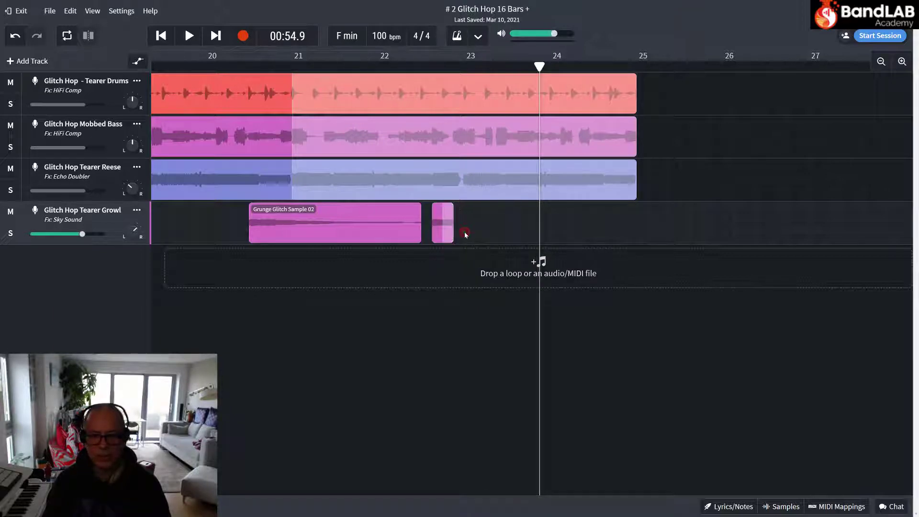
{"action": "left_click", "coordinate": [465, 66]}
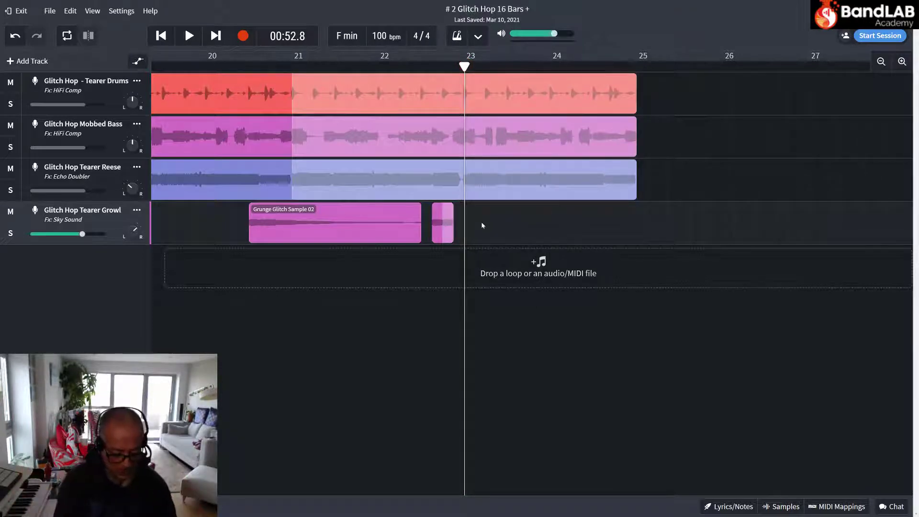
{"action": "key", "text": "ctrl+v"}
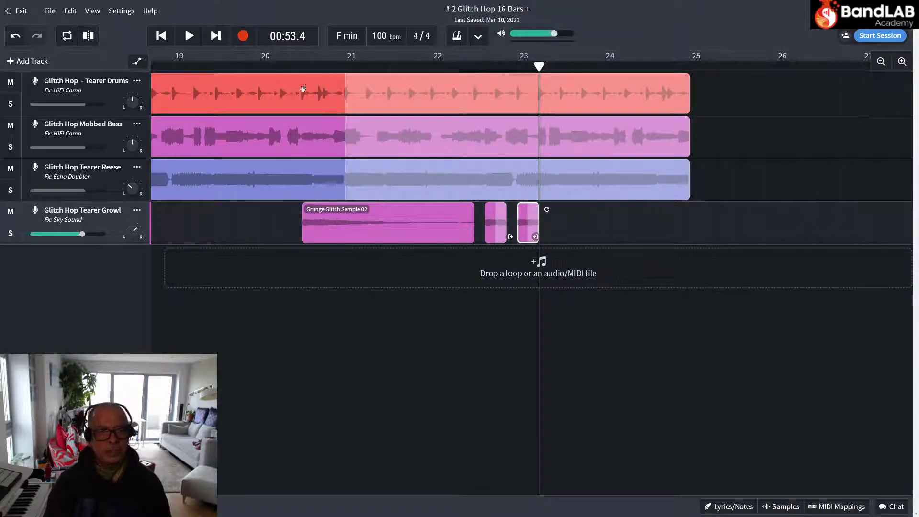
{"action": "left_click", "coordinate": [187, 32]}
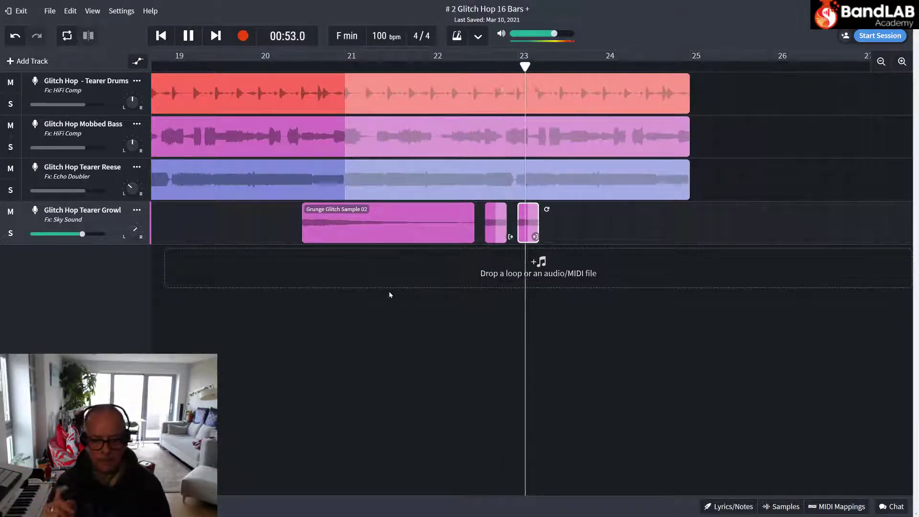
{"action": "key", "text": "space"}
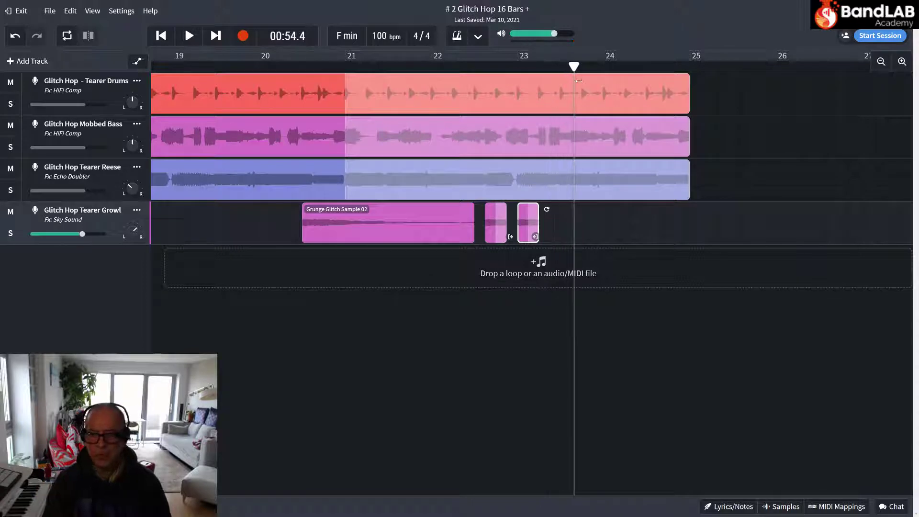
Copy the slice again and paste another copy into the Growl lane at bar 24
{"action": "right_click", "coordinate": [527, 221]}
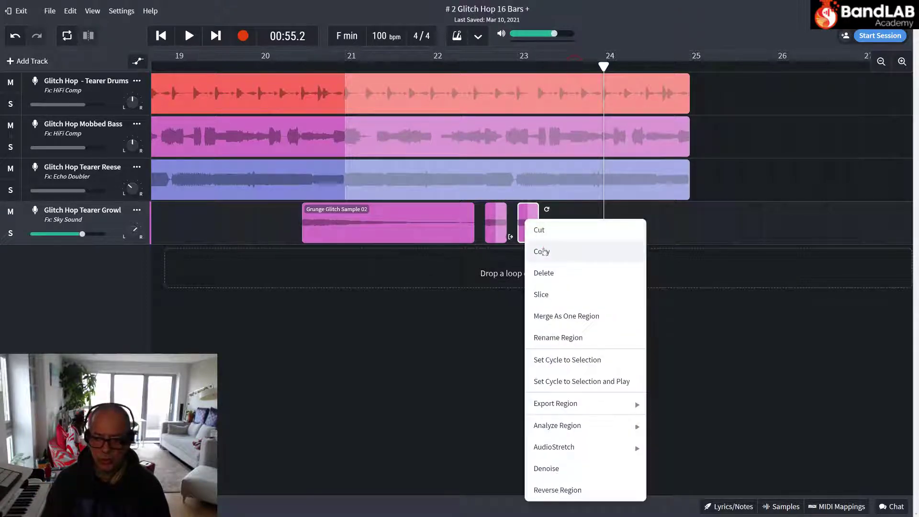
{"action": "left_click", "coordinate": [544, 251]}
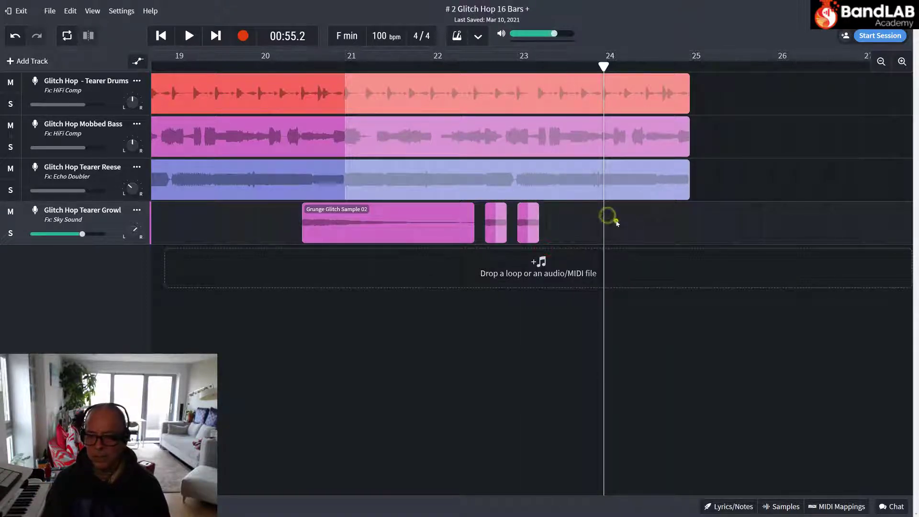
{"action": "right_click", "coordinate": [610, 215]}
{"action": "left_click", "coordinate": [628, 229]}
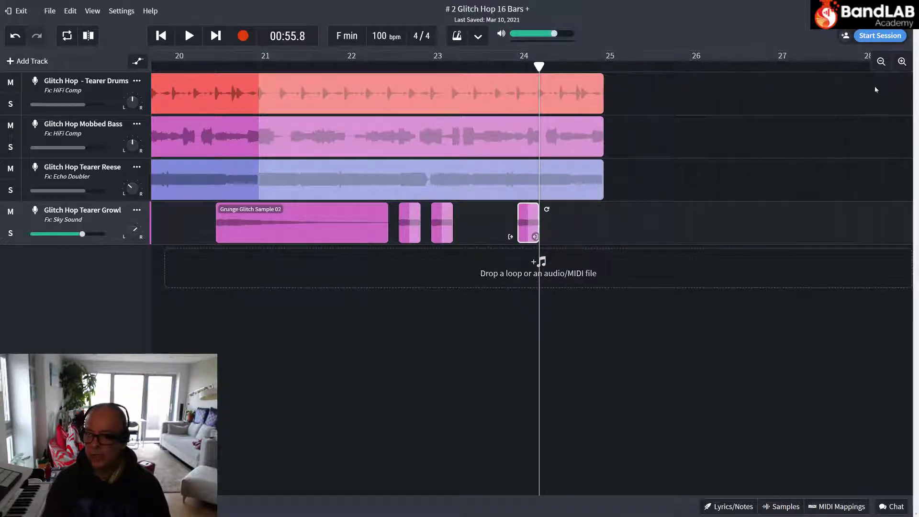
{"action": "left_click", "coordinate": [902, 61]}
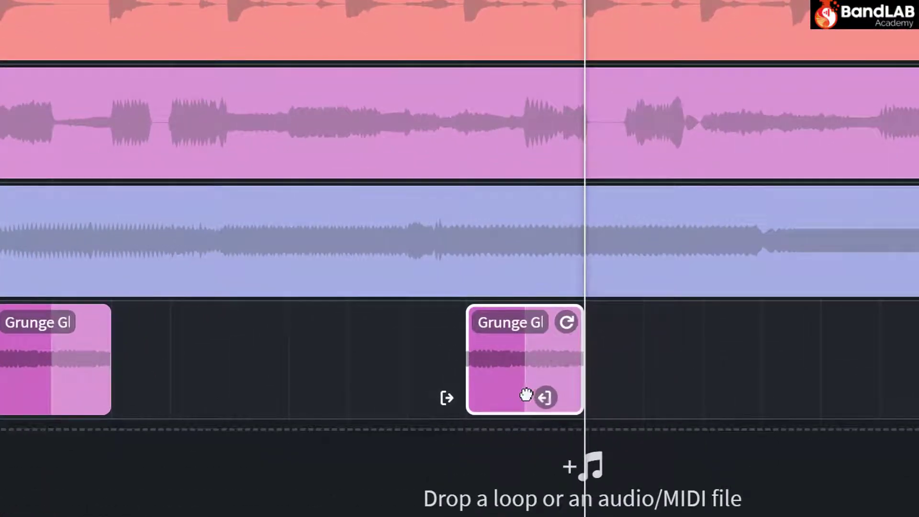
{"action": "left_click_drag", "start_coordinate": [526, 394], "coordinate": [507, 395]}
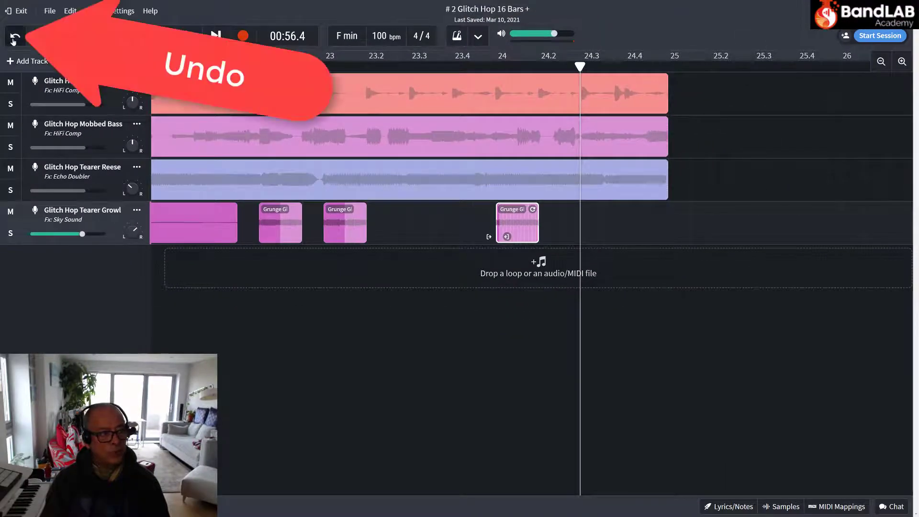
{"action": "left_click", "coordinate": [14, 40]}
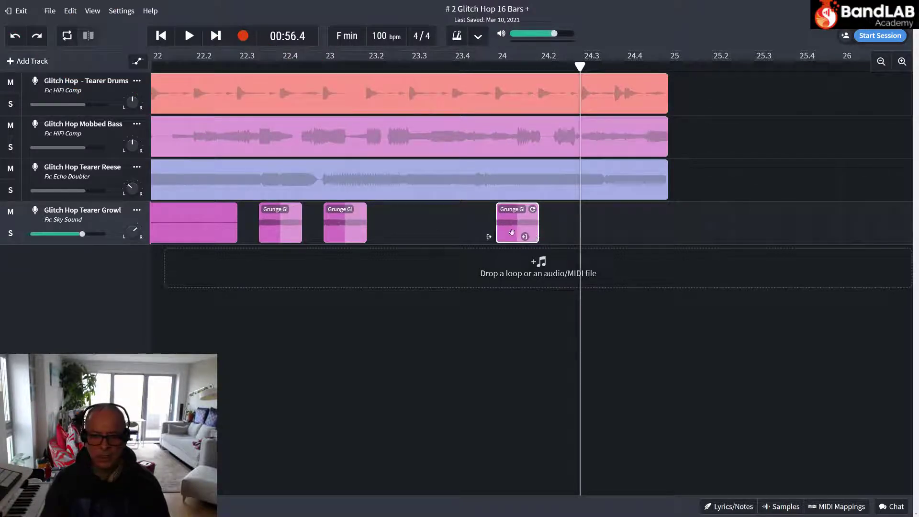
Place the playhead at bar 24 and check the grid size under View options
{"action": "left_click", "coordinate": [496, 76]}
{"action": "key", "text": "alt+v"}
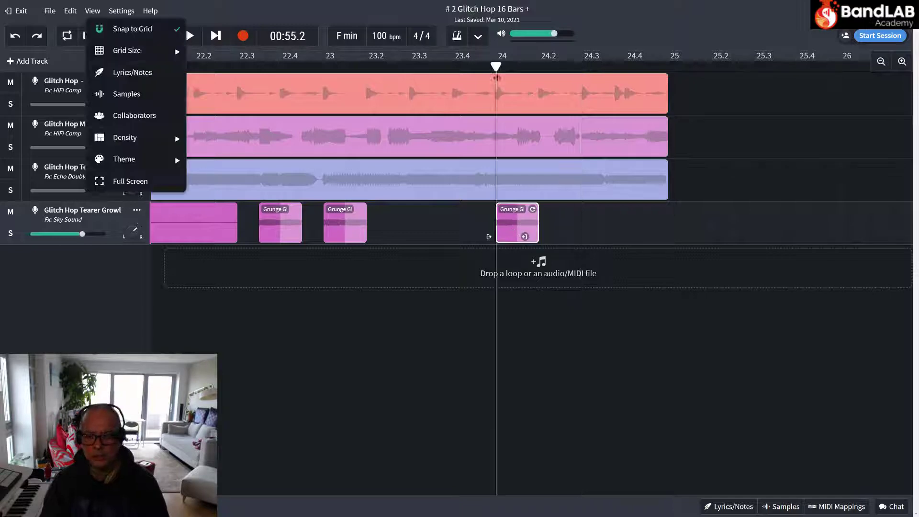
{"action": "left_click_drag", "start_coordinate": [496, 66], "coordinate": [507, 66]}
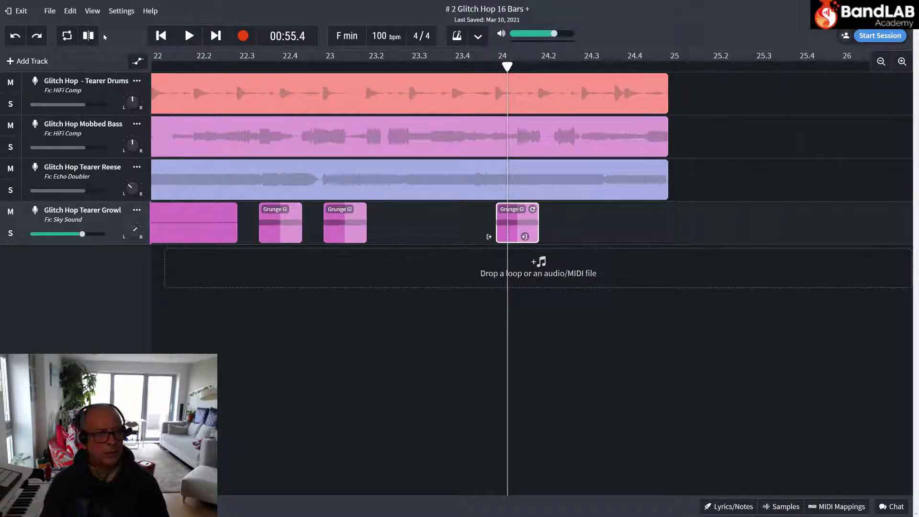
{"action": "left_click", "coordinate": [96, 13]}
{"action": "left_click", "coordinate": [153, 51]}
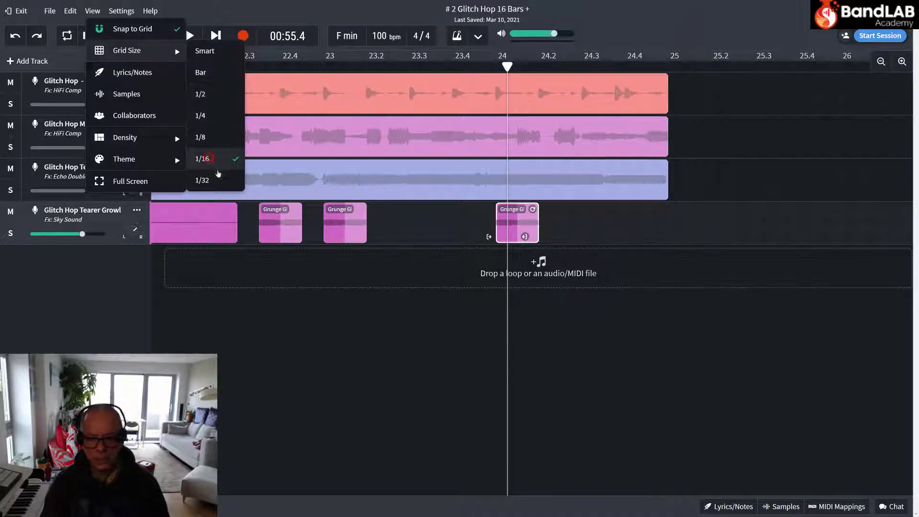
{"action": "left_click", "coordinate": [552, 225]}
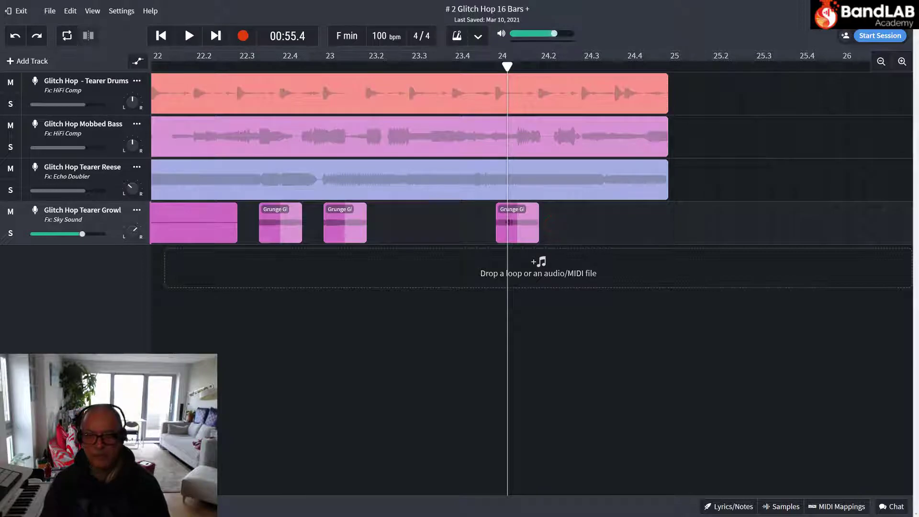
{"action": "mouse_move", "coordinate": [507, 66]}
{"action": "left_mouse_down"}
{"action": "mouse_move", "coordinate": [495, 66]}
{"action": "mouse_move", "coordinate": [506, 67]}
{"action": "left_mouse_up"}
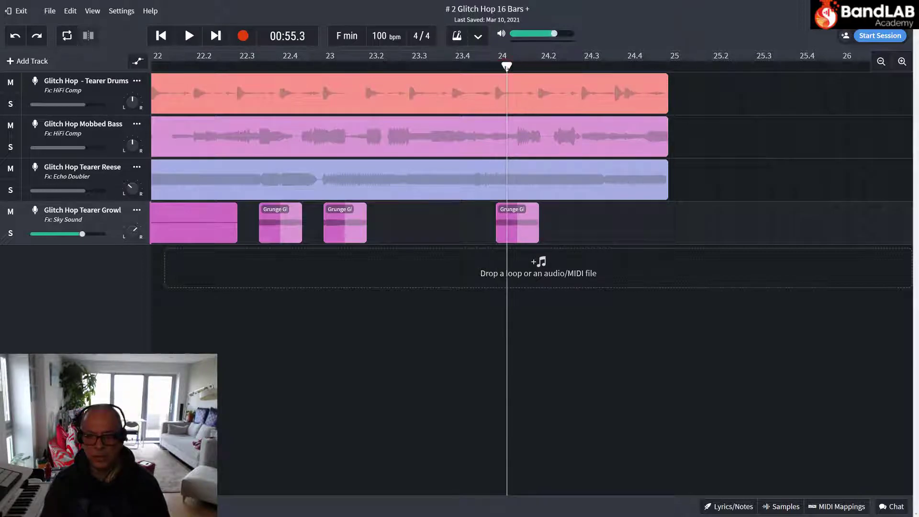
Split the last Grunge slice at bar 24 and delete the pieces to its right
{"action": "left_click", "coordinate": [512, 227]}
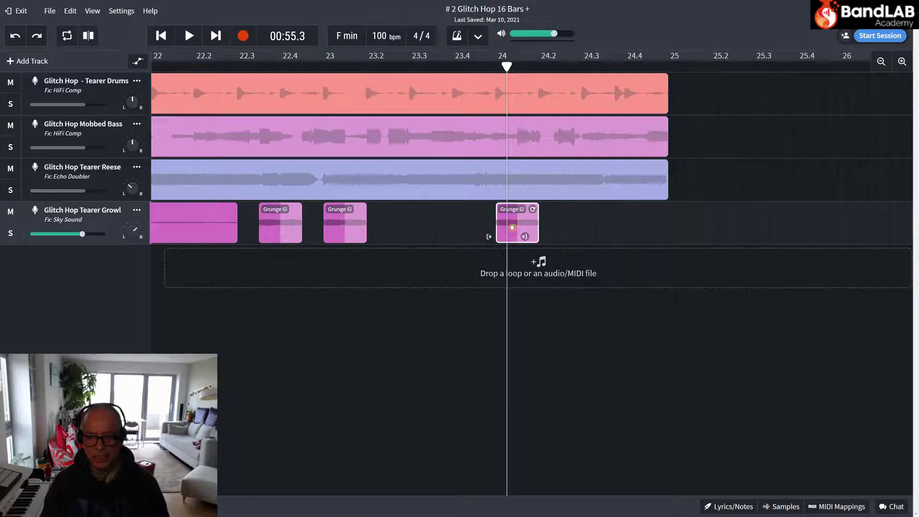
{"action": "right_click", "coordinate": [512, 227]}
{"action": "left_click", "coordinate": [529, 303]}
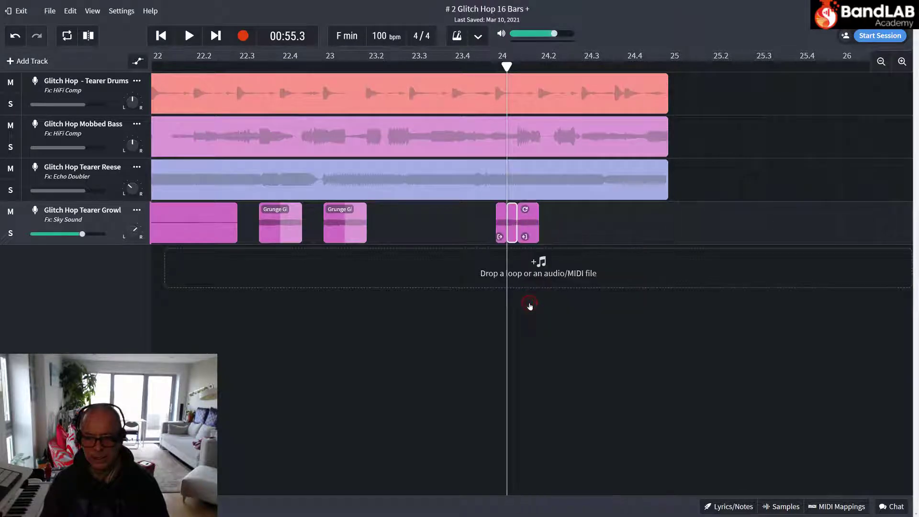
{"action": "left_click", "coordinate": [527, 224]}
{"action": "key", "text": "Delete"}
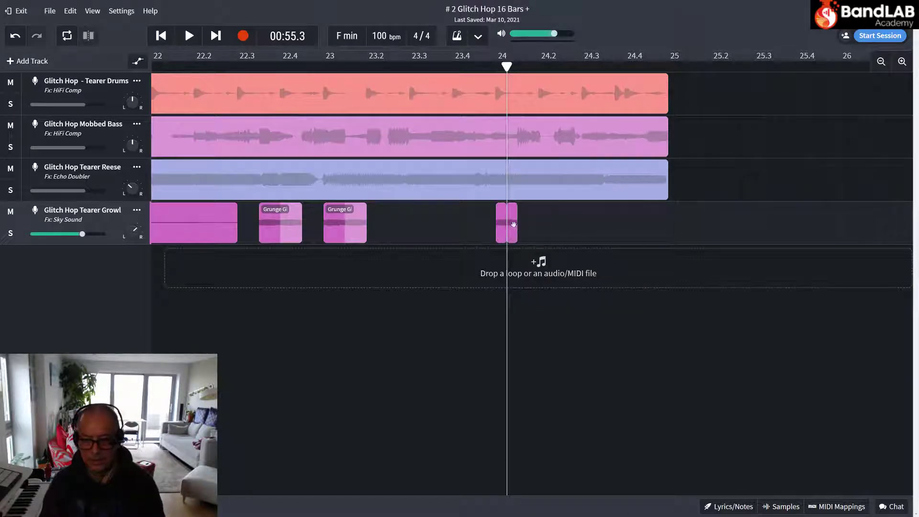
{"action": "left_click", "coordinate": [513, 225]}
{"action": "key", "text": "Delete"}
Loop the remaining short piece slightly past bar 24 and play from bar 23
{"action": "left_click", "coordinate": [499, 228]}
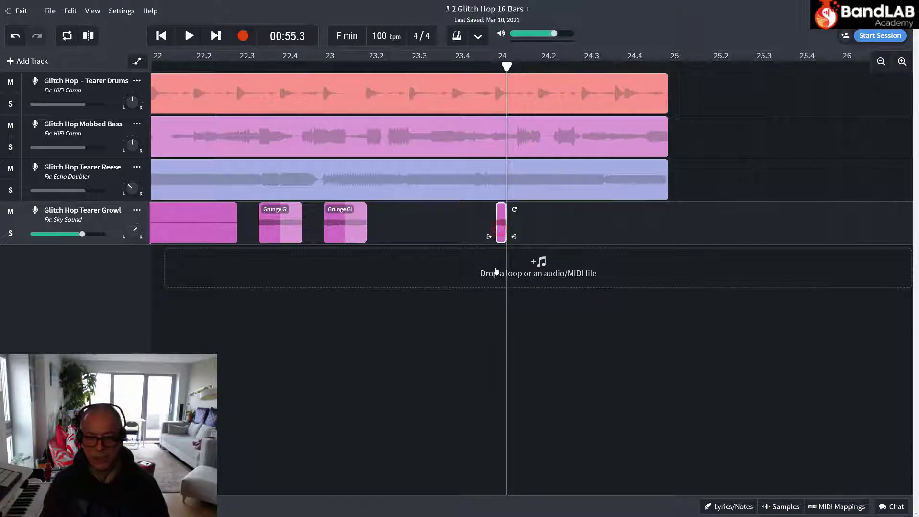
{"action": "left_click_drag", "start_coordinate": [515, 209], "coordinate": [538, 216]}
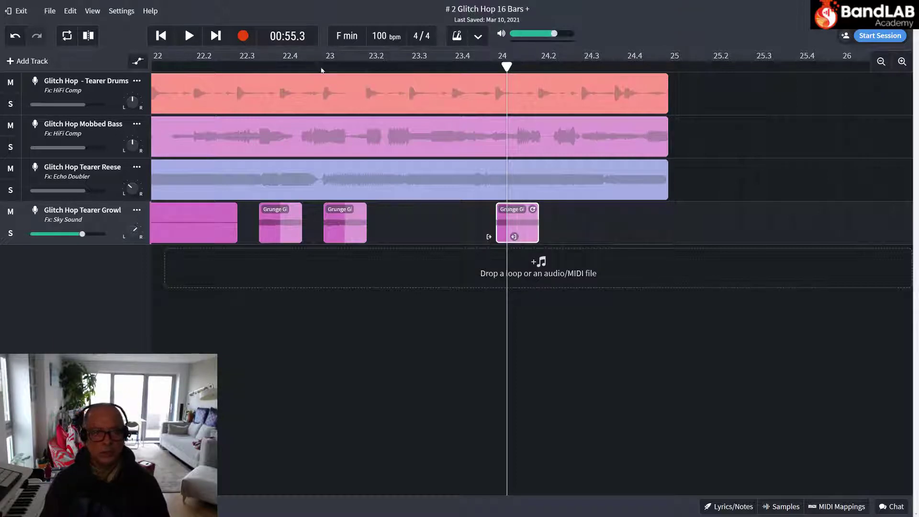
{"action": "left_click", "coordinate": [323, 69]}
{"action": "key", "text": "space"}
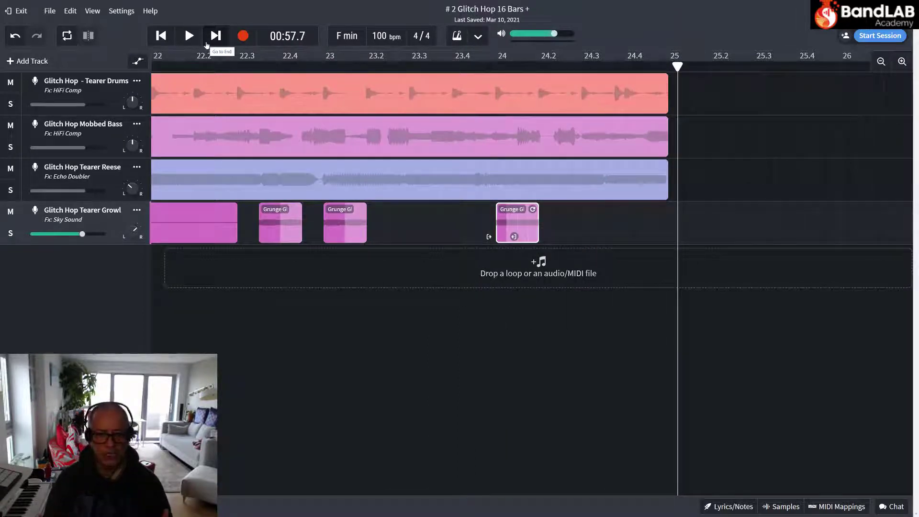
{"action": "left_click", "coordinate": [163, 43]}
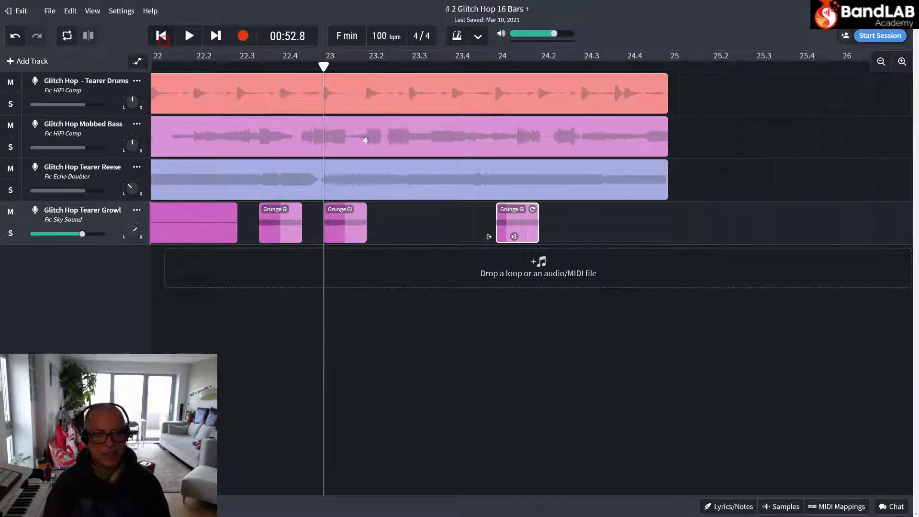
{"action": "left_click", "coordinate": [882, 62]}
{"action": "left_click", "coordinate": [882, 62]}
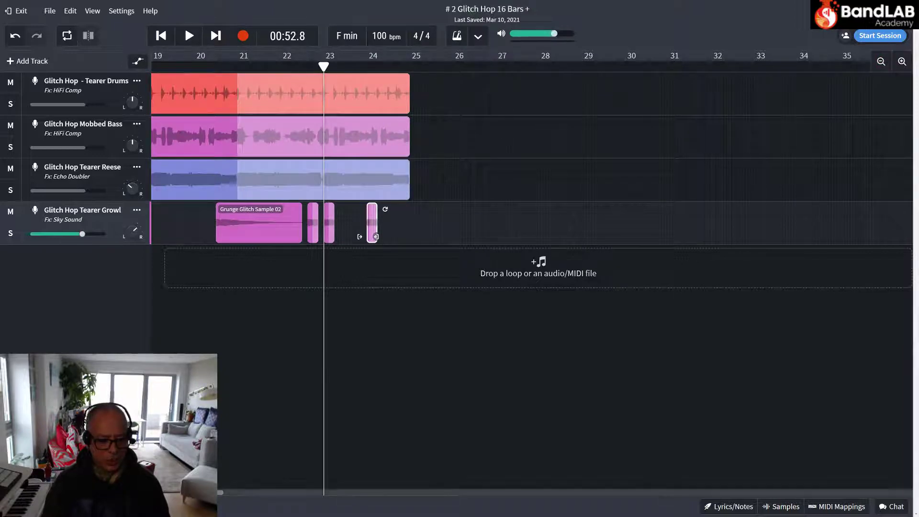
{"action": "scroll", "coordinate": [312, 67], "scroll_direction": "left", "scroll_amount": 5}
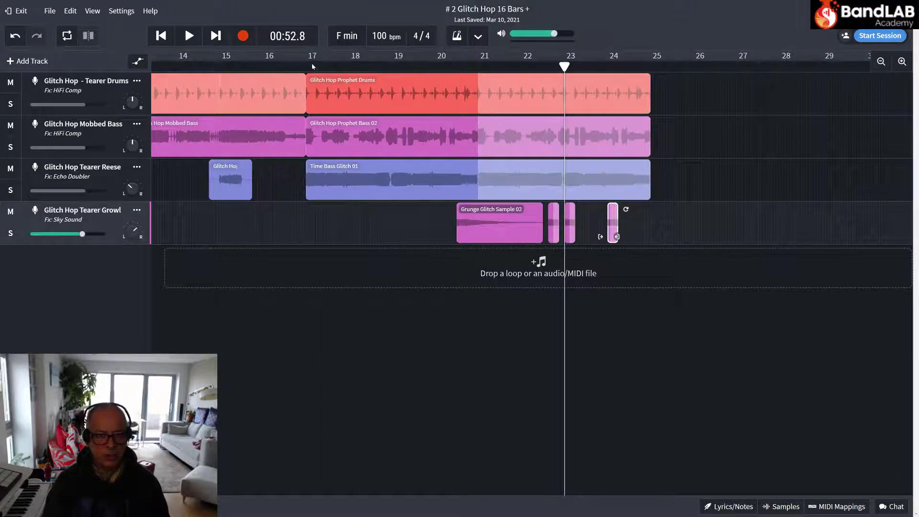
{"action": "left_click", "coordinate": [307, 70]}
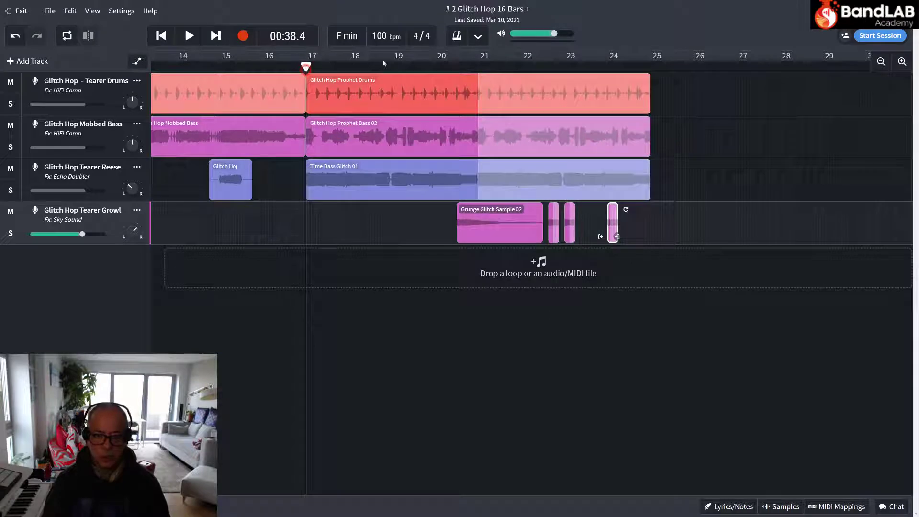
{"action": "left_click", "coordinate": [195, 38]}
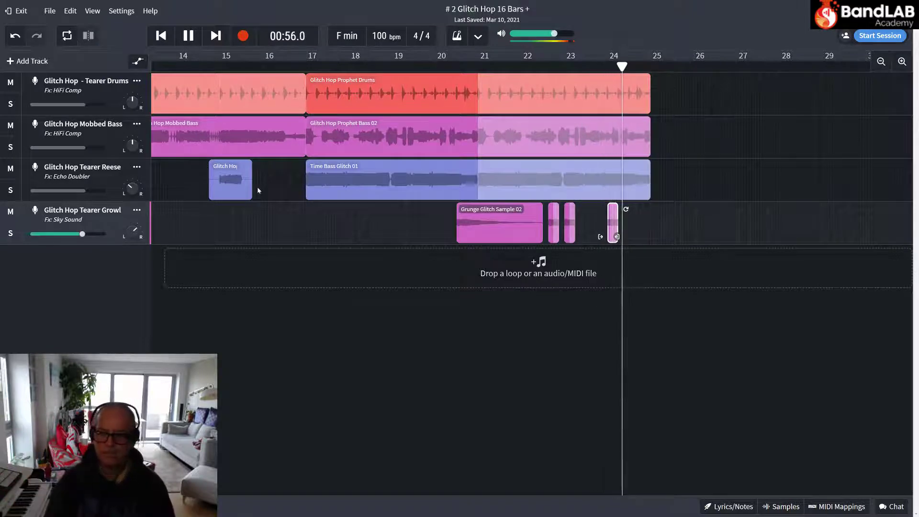
{"action": "key", "text": "space"}
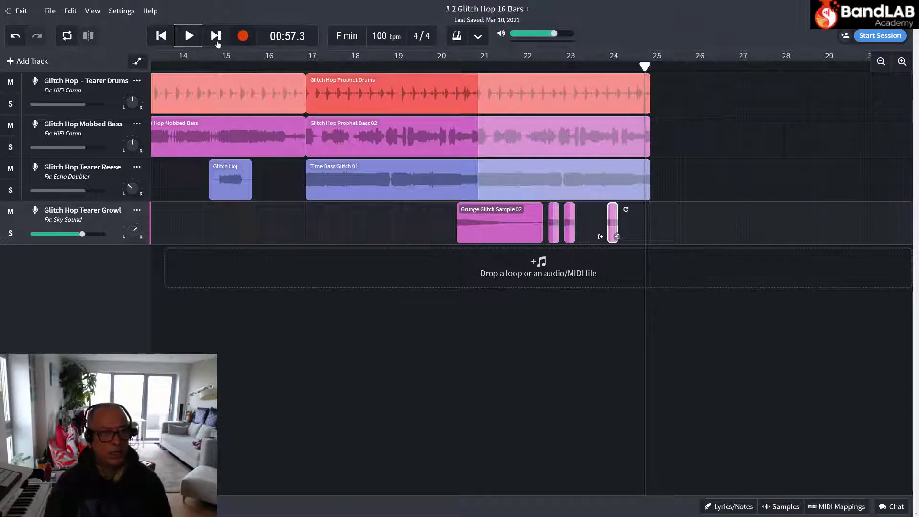
{"action": "left_click", "coordinate": [158, 38]}
{"action": "left_click", "coordinate": [158, 38]}
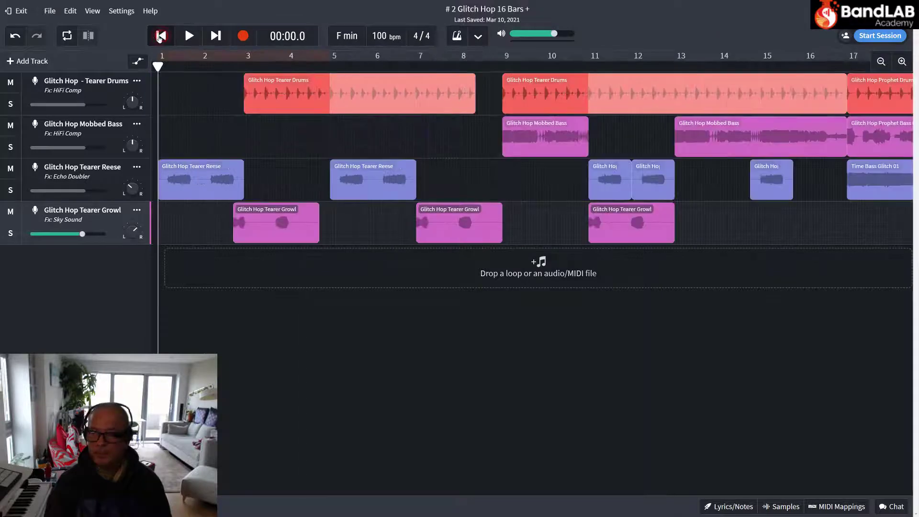
{"action": "left_click", "coordinate": [881, 61]}
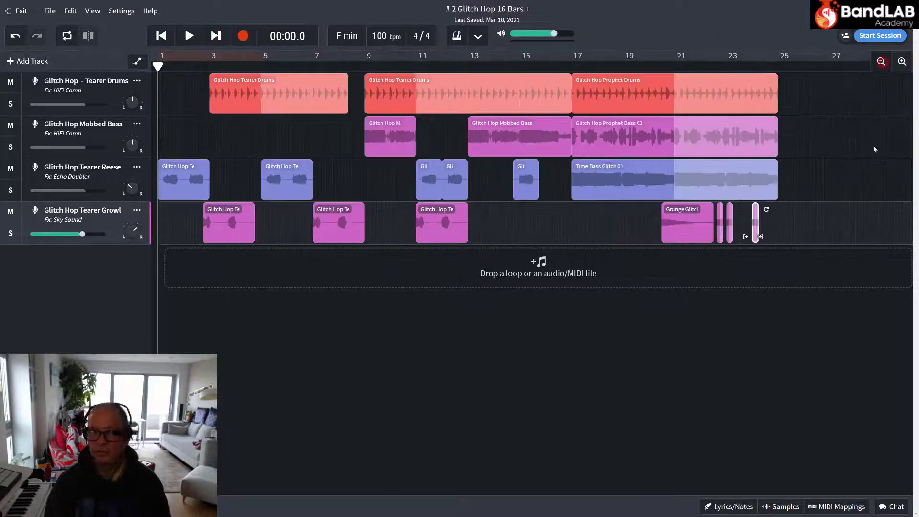
{"action": "key", "text": "space"}
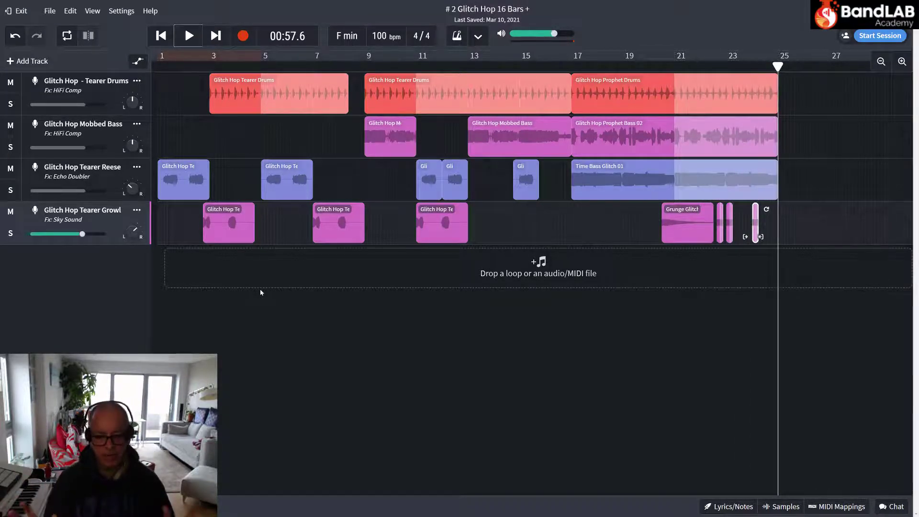
{"action": "scroll", "coordinate": [652, 257], "scroll_direction": "right", "scroll_amount": 5}
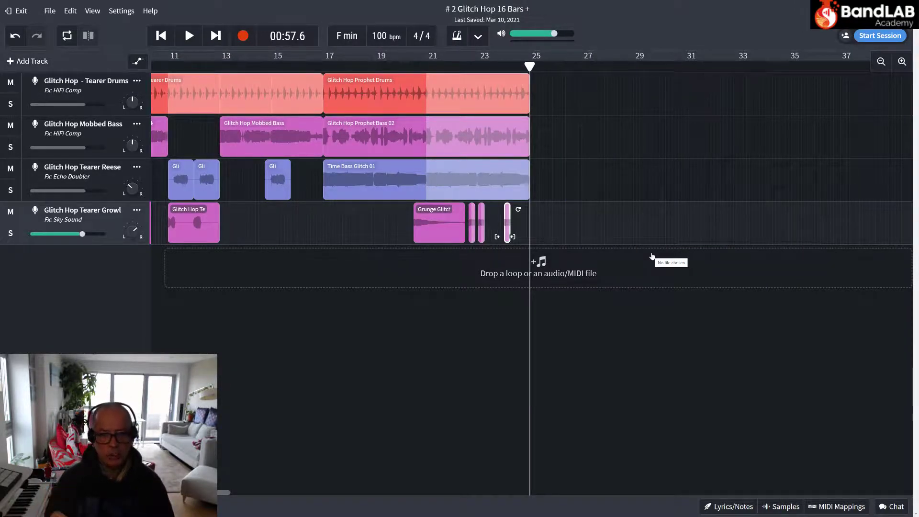
{"action": "scroll", "coordinate": [652, 257], "scroll_direction": "left", "scroll_amount": 5}
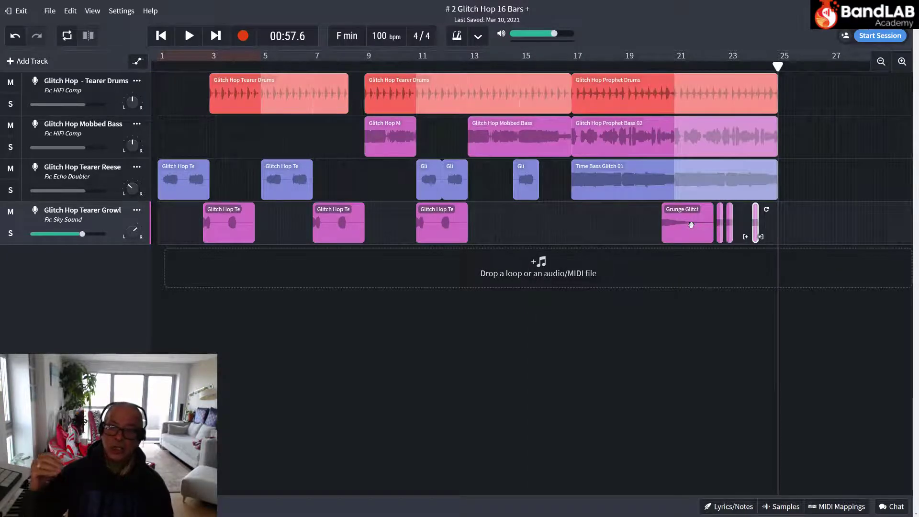